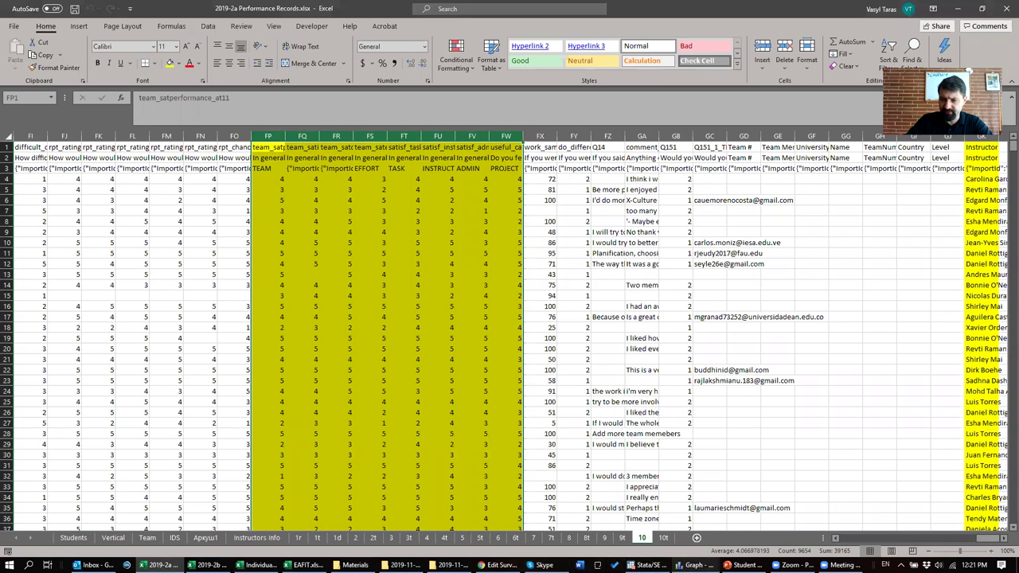
# Step: Examine the variable names of the highlighted team, effort, task, instructor, admin and career satisfaction columns in cells FP1 to FW1
pyautogui.moveTo(269, 149); pyautogui.dragTo(322, 227)
pyautogui.click(270, 150)
pyautogui.click(297, 147)
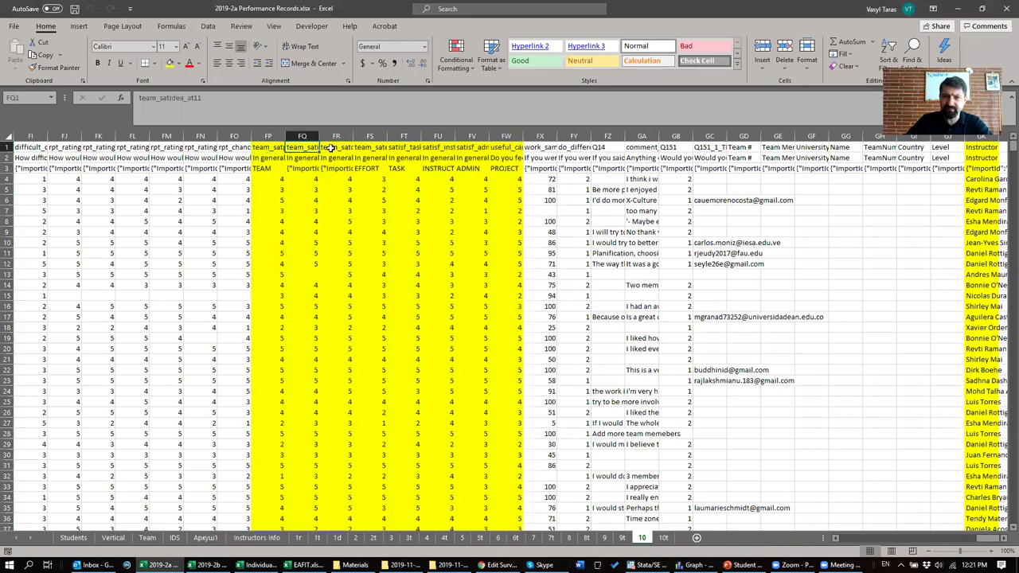
pyautogui.click(332, 148)
pyautogui.click(366, 148)
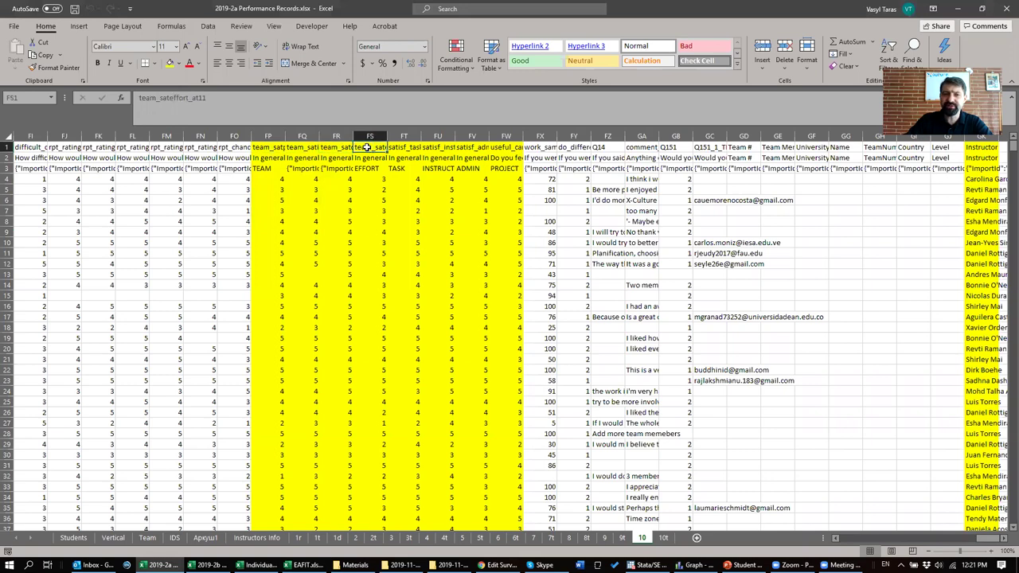
pyautogui.click(406, 149)
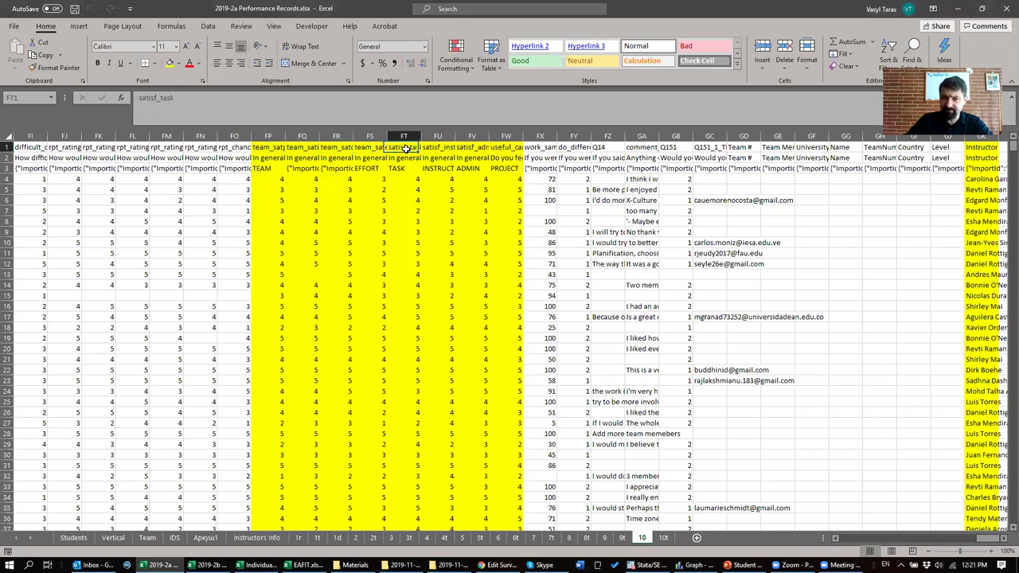
pyautogui.click(440, 148)
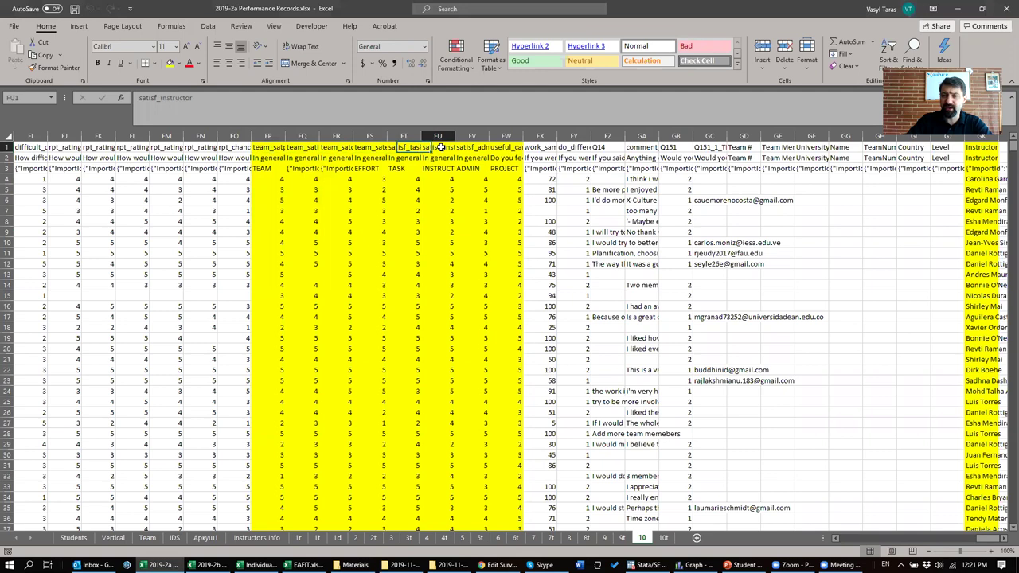
pyautogui.click(472, 148)
pyautogui.click(504, 148)
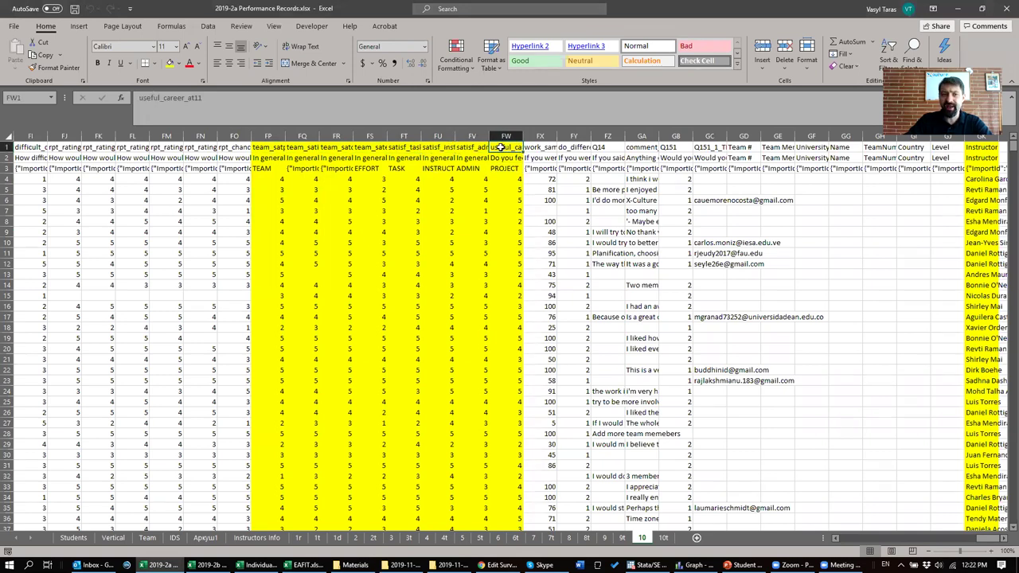
# Step: Check the question text in cell FW2 and label that column CAREER in cell FW3
pyautogui.click(503, 157)
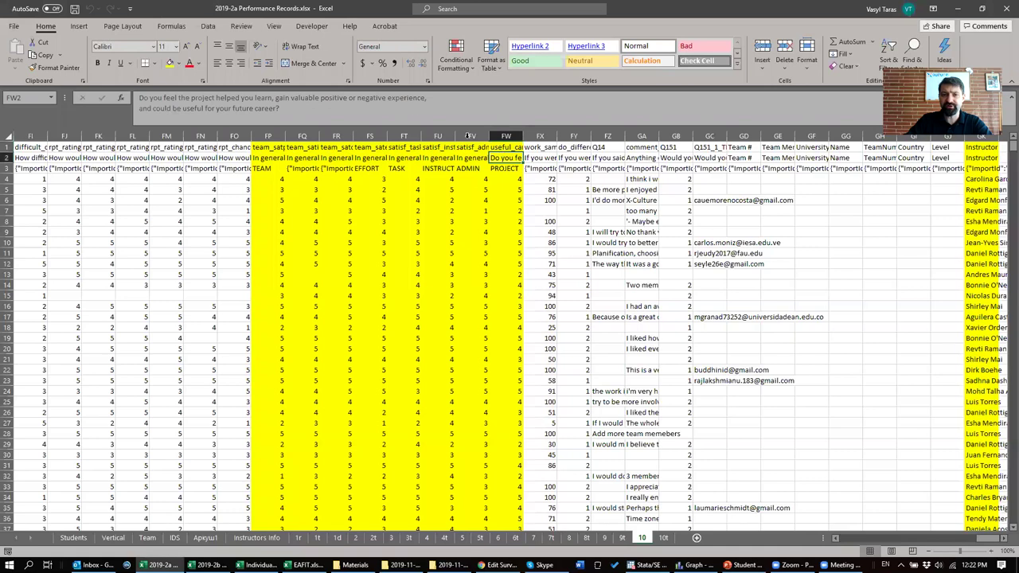
pyautogui.click(504, 169)
pyautogui.write('CAREER')
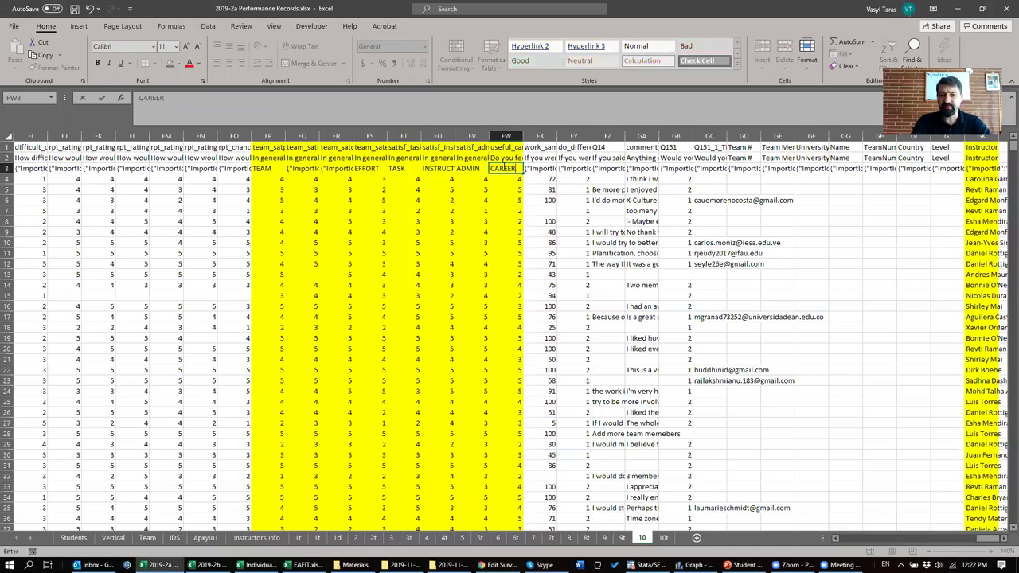
pyautogui.press('Return')
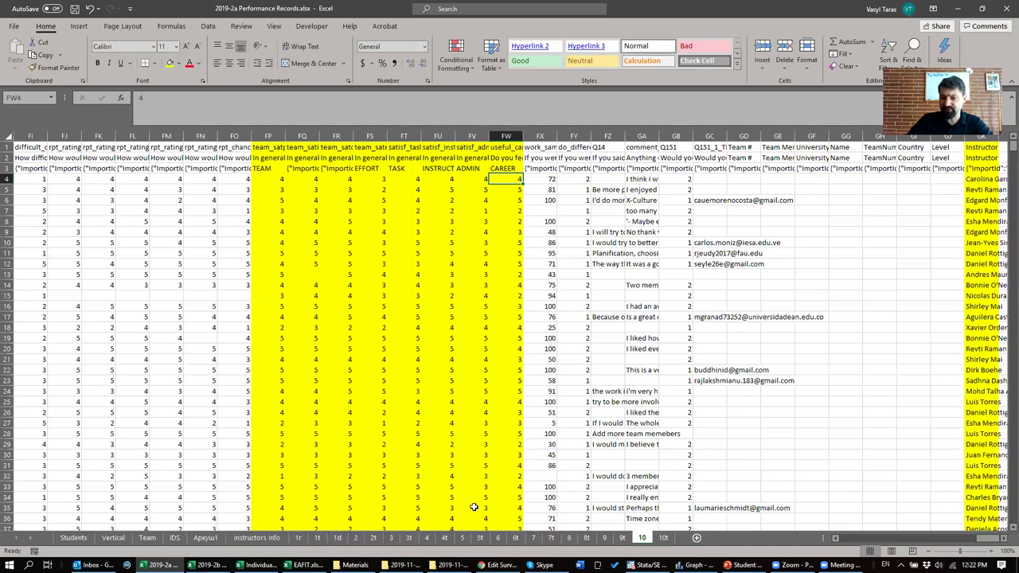
# Step: Look at sheet 9, then switch to the EAFIT workbook and open the Peer Evaluatons Data sheet
pyautogui.click(604, 538)
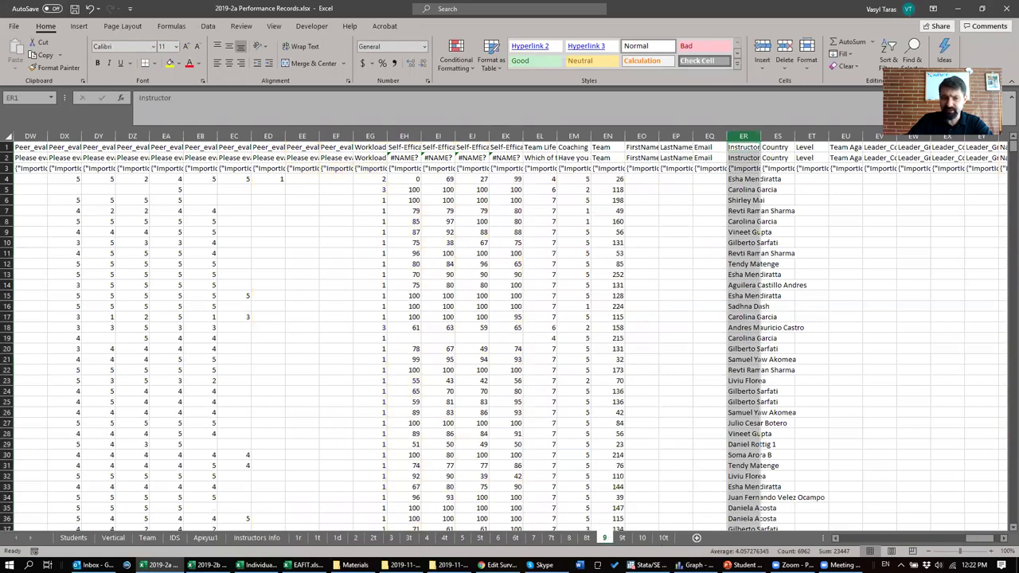
pyautogui.click(307, 565)
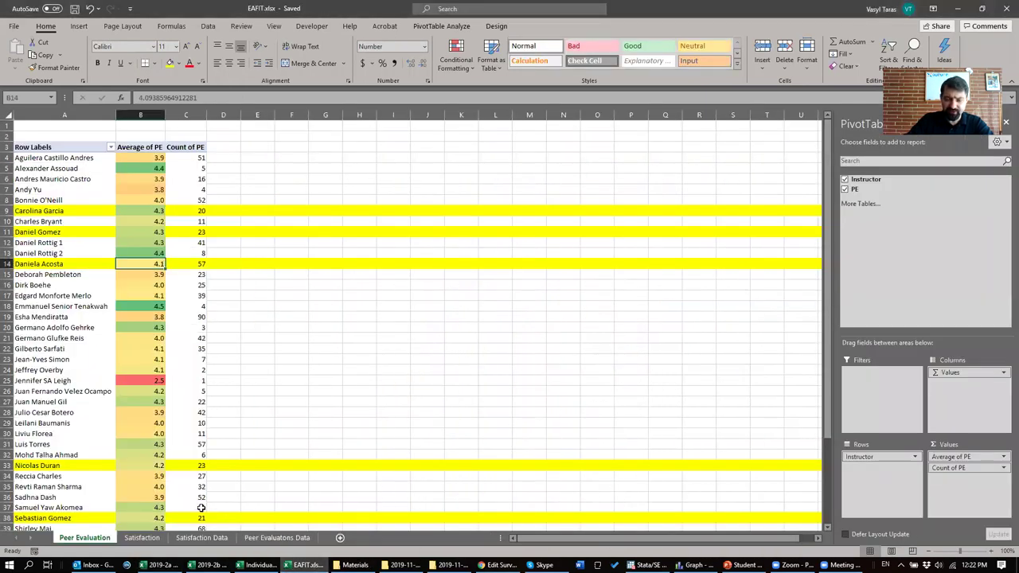
pyautogui.click(142, 539)
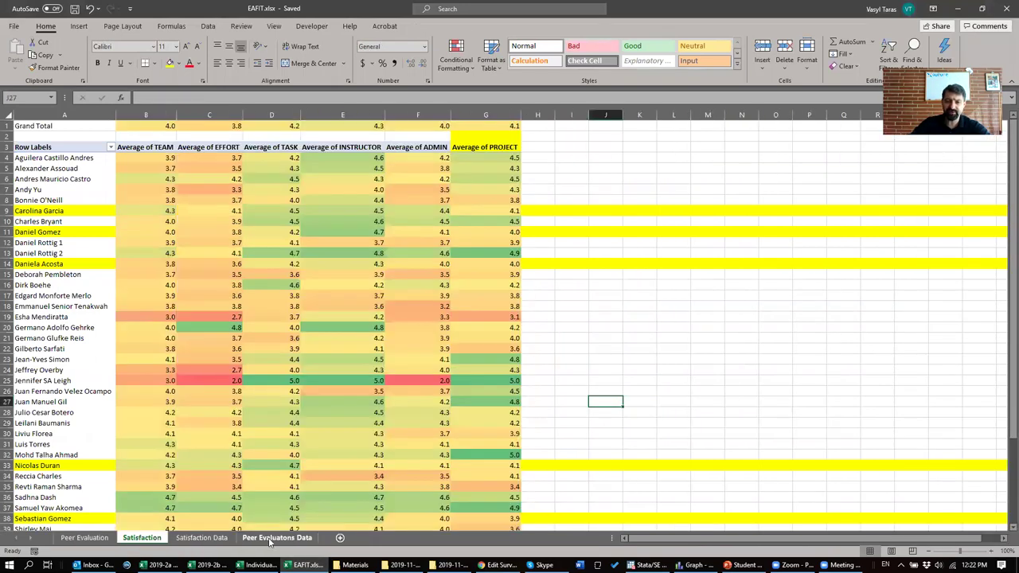
pyautogui.click(269, 539)
# Step: Examine the peer evaluation scores in columns A to F and how the row 2 ratings relate to the instructor in column H
pyautogui.moveTo(34, 113); pyautogui.dragTo(203, 137)
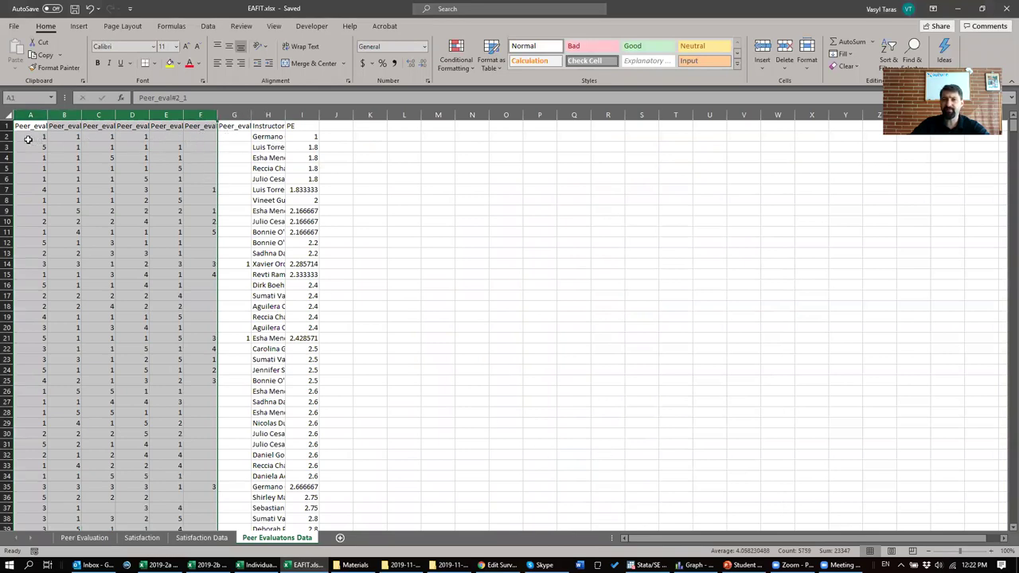
pyautogui.click(32, 136)
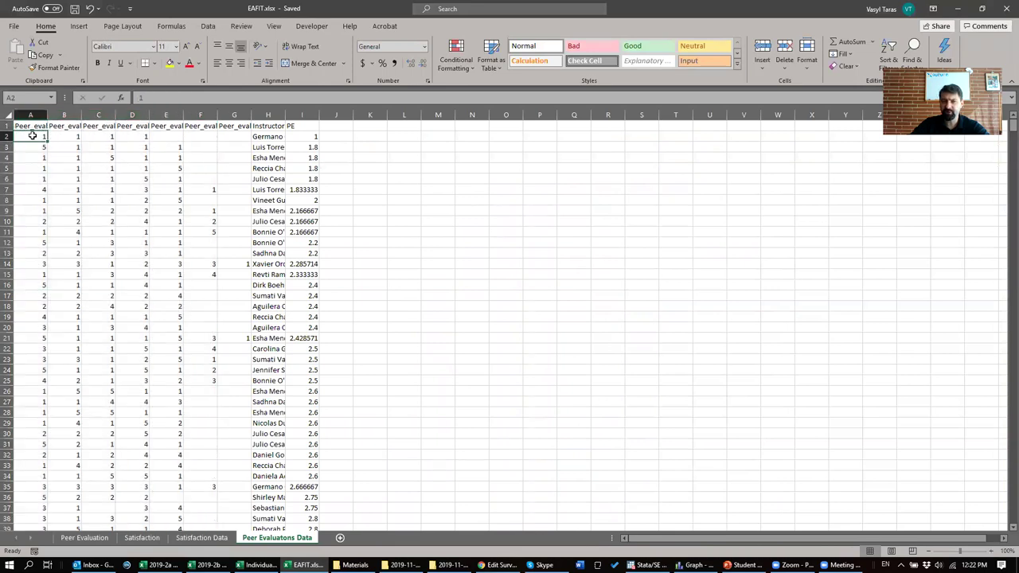
pyautogui.click(60, 135)
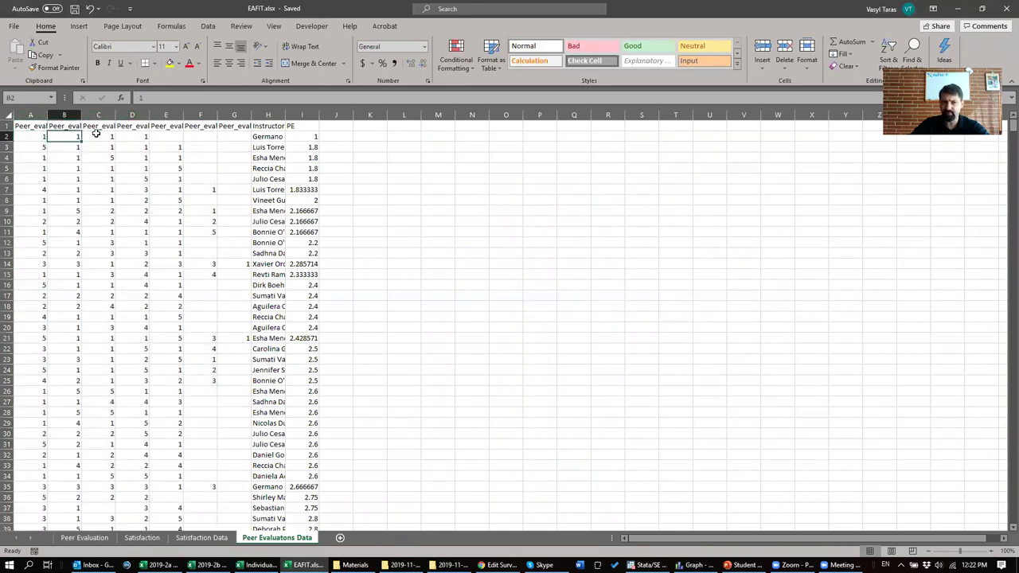
pyautogui.click(97, 135)
pyautogui.click(132, 136)
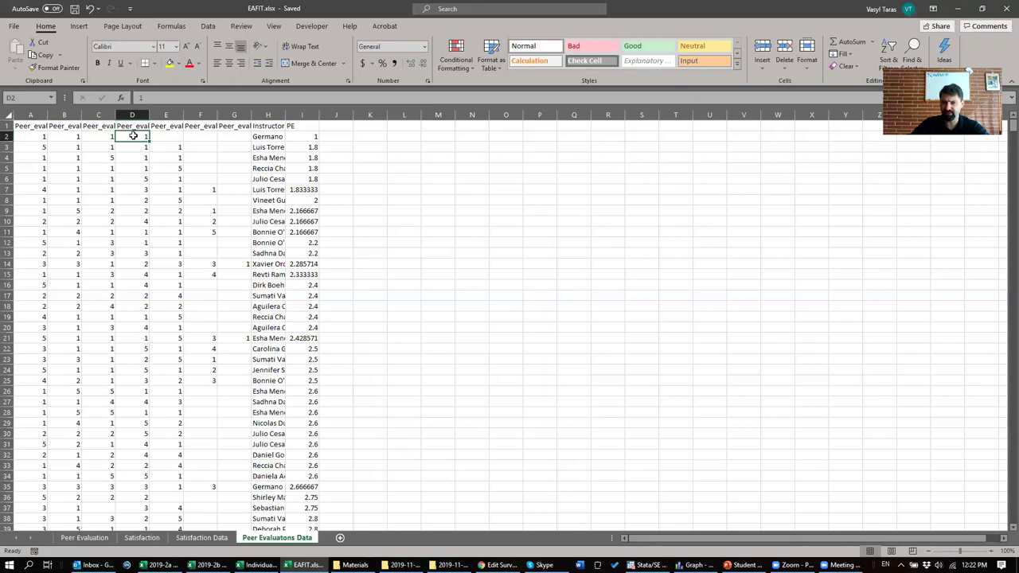
pyautogui.click(271, 137)
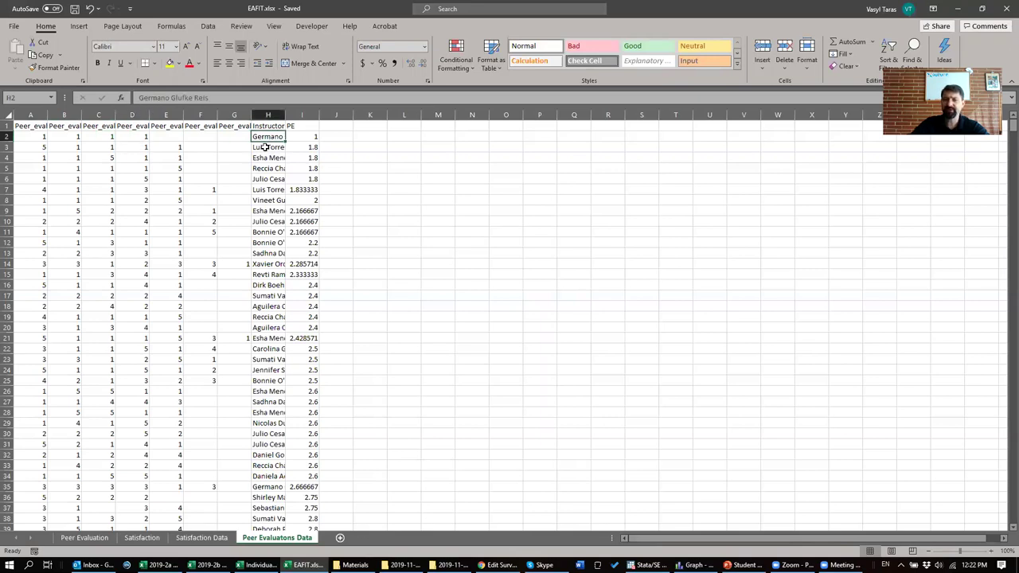
pyautogui.click(7, 136)
pyautogui.click(270, 137)
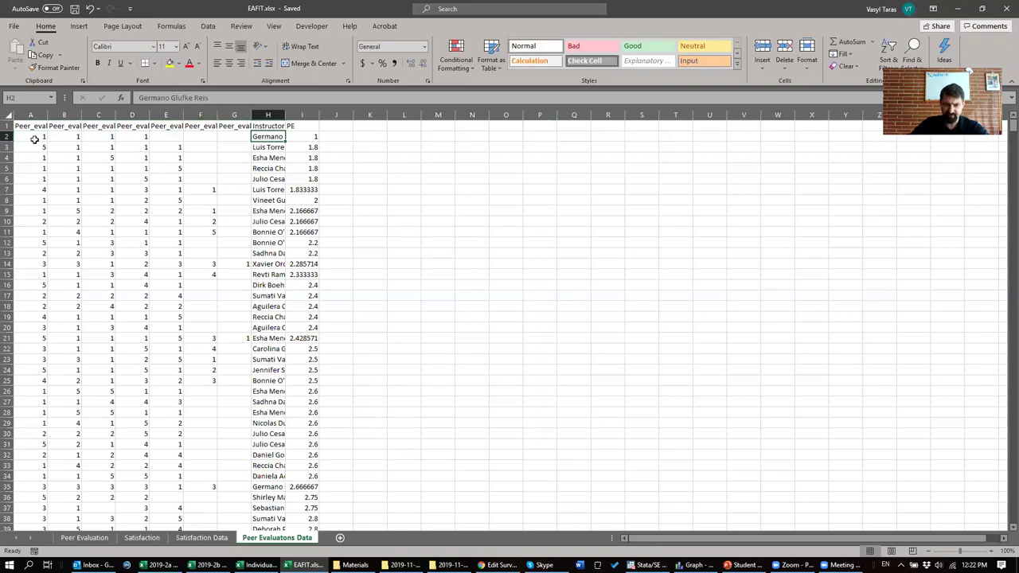
pyautogui.click(35, 139)
pyautogui.moveTo(37, 137); pyautogui.dragTo(146, 137)
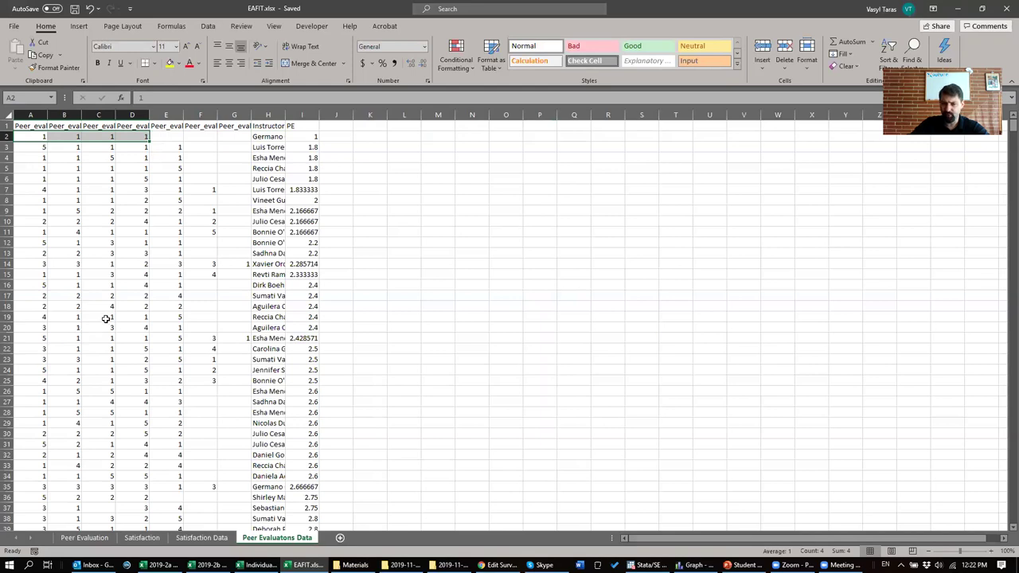
# Step: Open the Peer Evaluation sheet and review the pivot table's instructor averages and its Grand Total for Average of PE
pyautogui.click(85, 538)
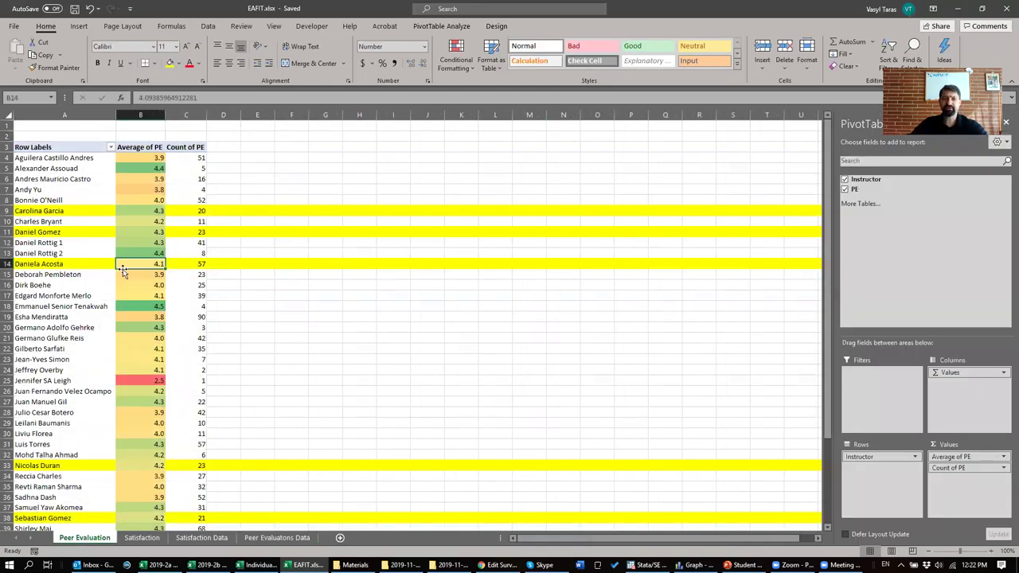
pyautogui.scroll(-8, 123, 271)
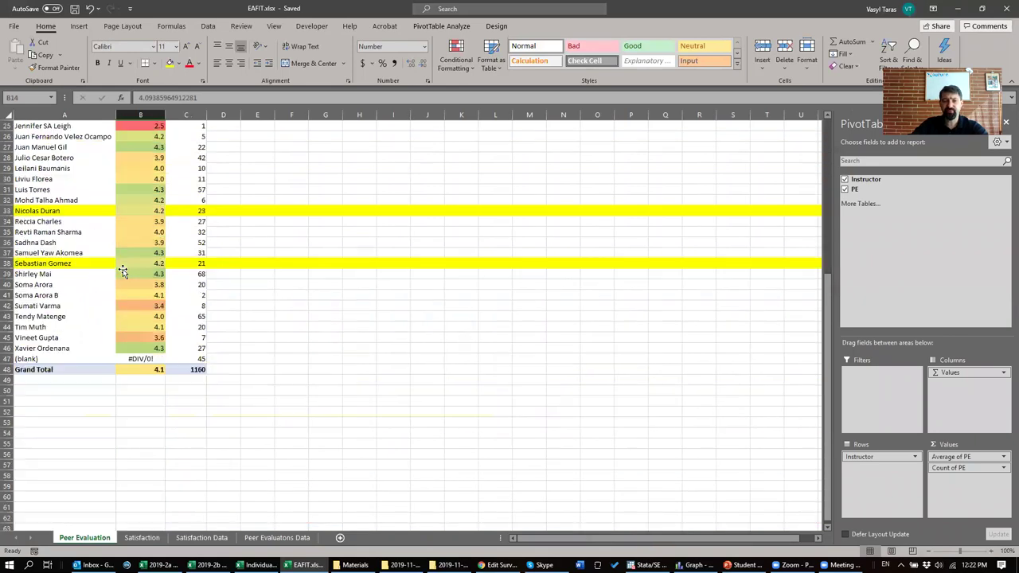
pyautogui.click(136, 369)
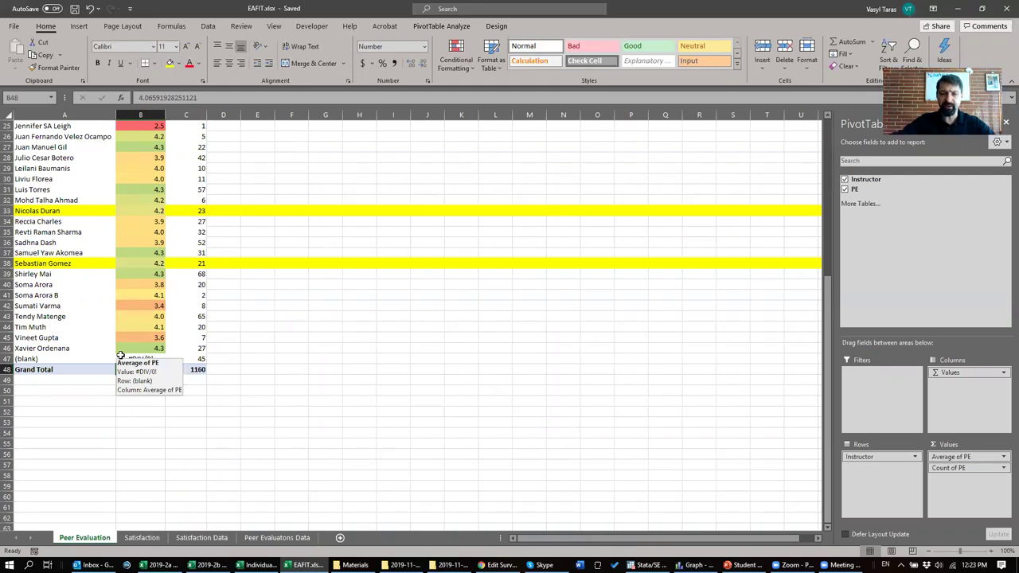
pyautogui.keyDown('ctrl'); pyautogui.scroll(1, 244, 304); pyautogui.keyUp('ctrl')
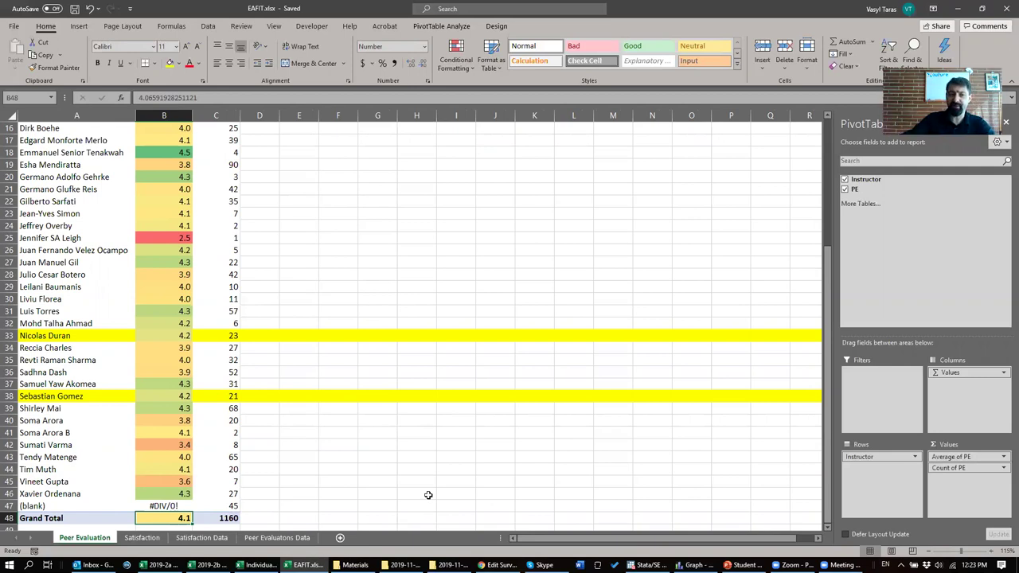
pyautogui.scroll(5, 329, 396)
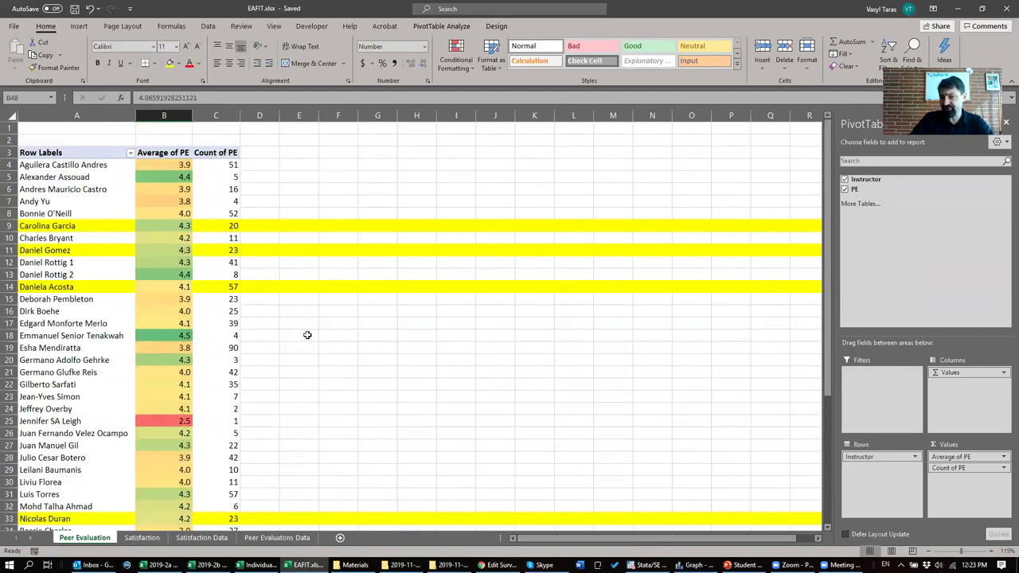
pyautogui.scroll(-7, 307, 335)
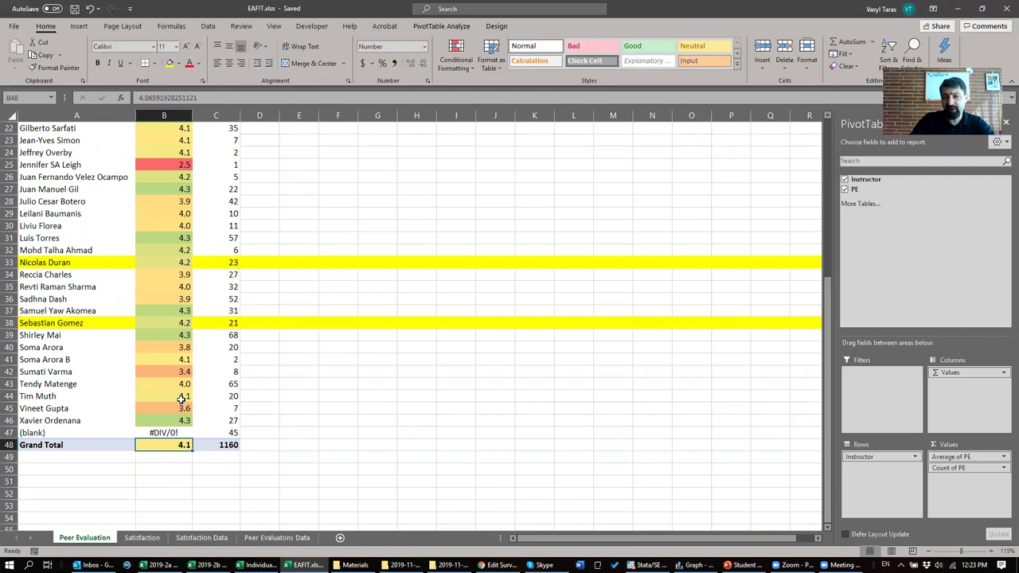
pyautogui.scroll(5, 181, 399)
pyautogui.scroll(2, 181, 398)
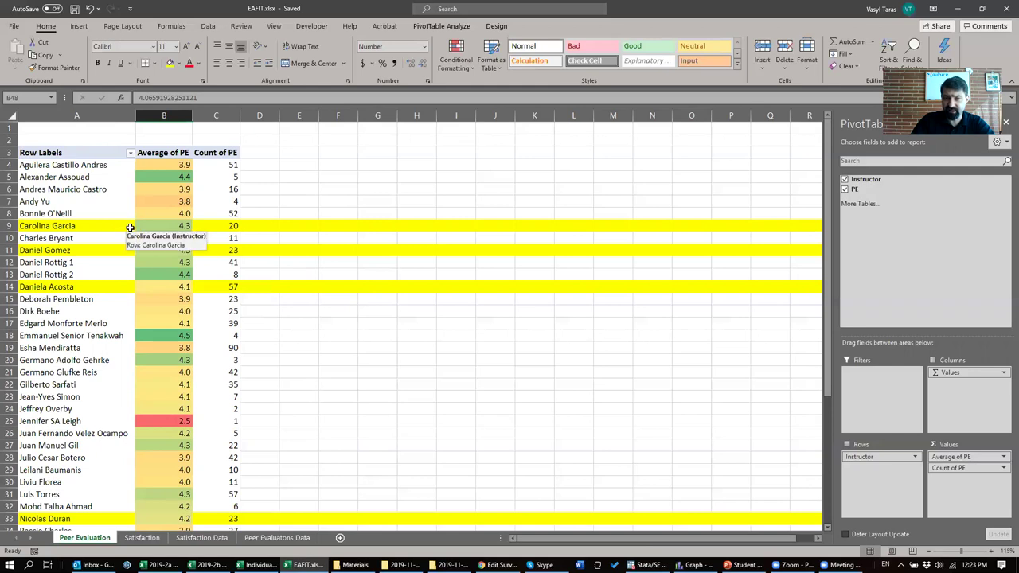
# Step: Compare the Average of PE of the yellow-highlighted instructors in rows 9, 11, 14 and 33 with the Grand Total
pyautogui.click(231, 227)
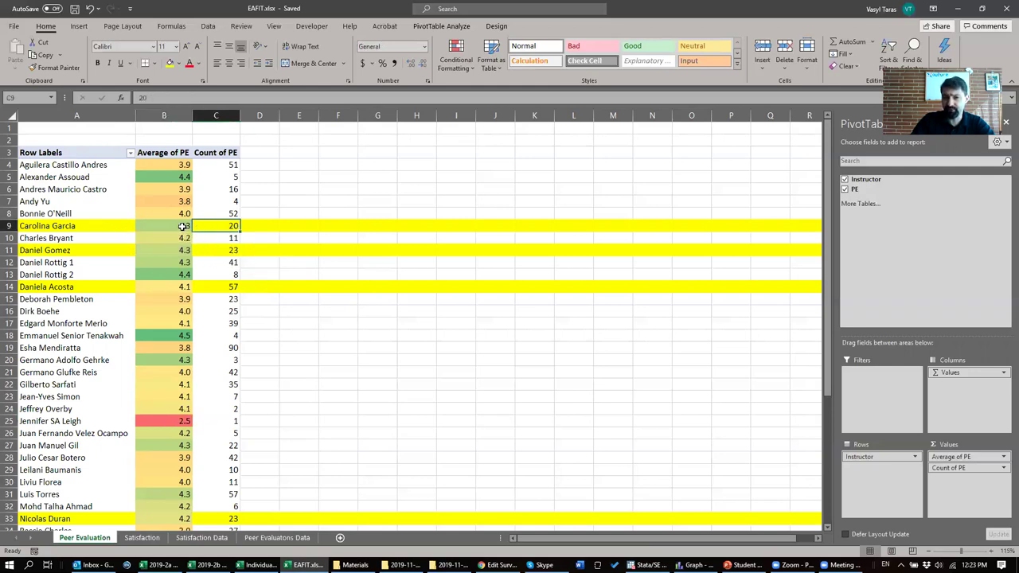
pyautogui.click(178, 227)
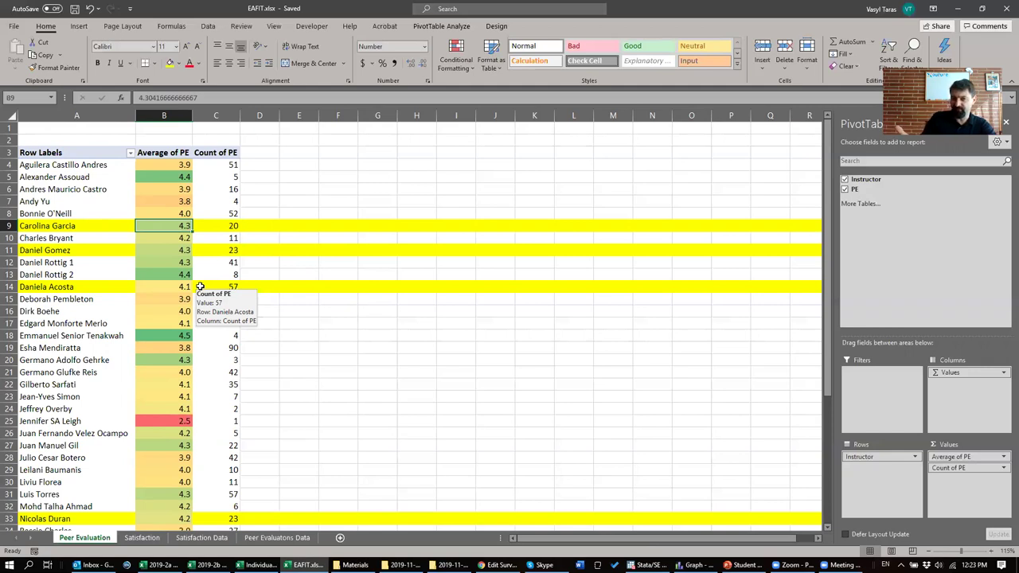
pyautogui.click(183, 252)
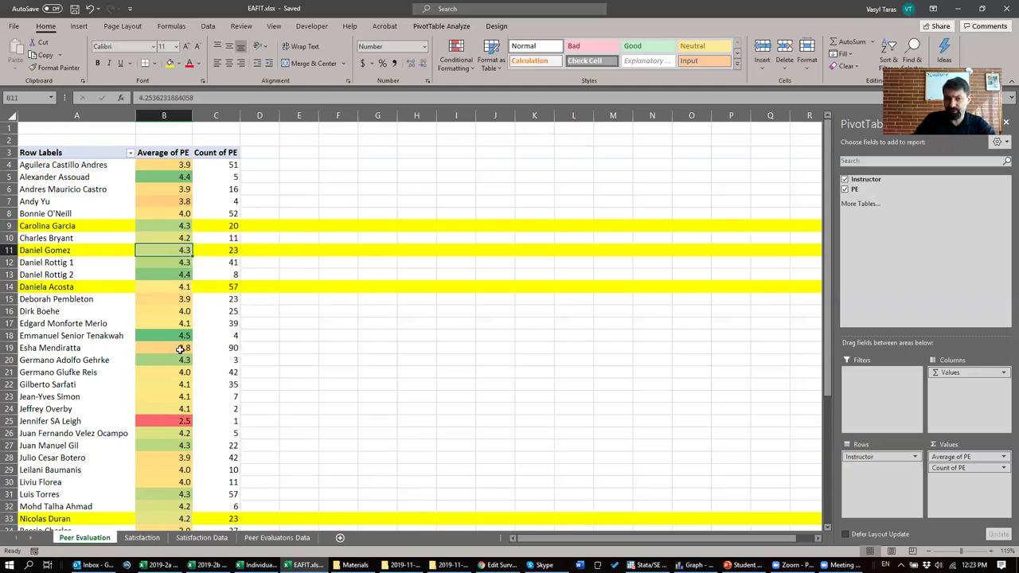
pyautogui.click(146, 286)
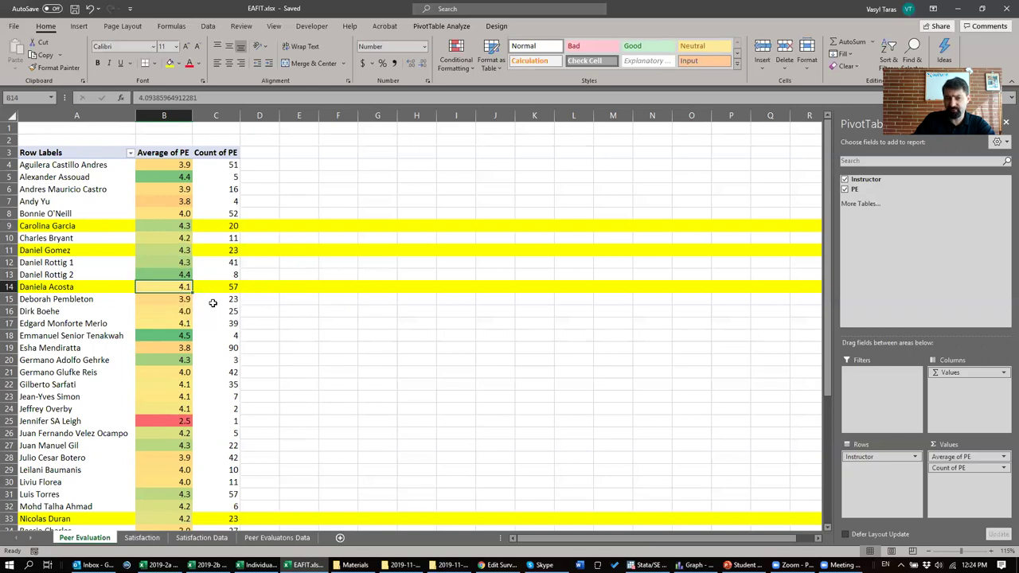
pyautogui.click(153, 510)
pyautogui.click(155, 517)
pyautogui.scroll(-4, 169, 500)
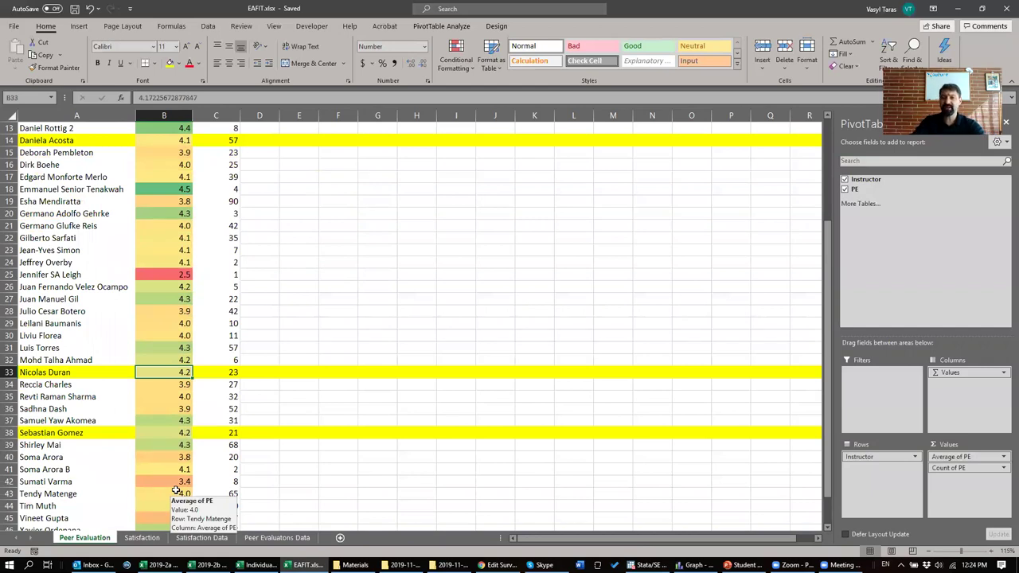
pyautogui.scroll(-4, 176, 490)
pyautogui.click(158, 408)
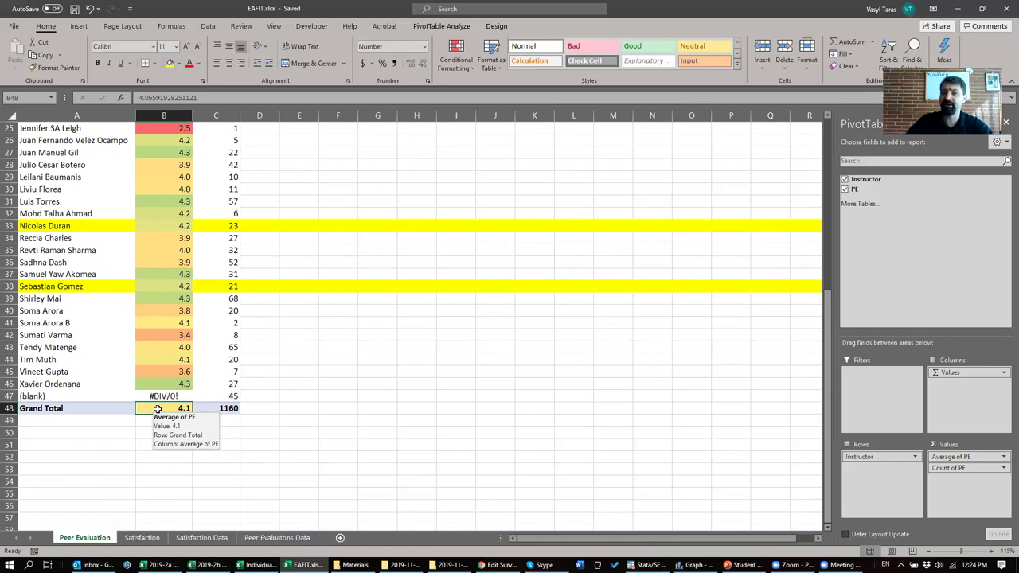
# Step: Check the Average of PE of the instructors with few students in rows 7 and 18
pyautogui.scroll(8, 154, 371)
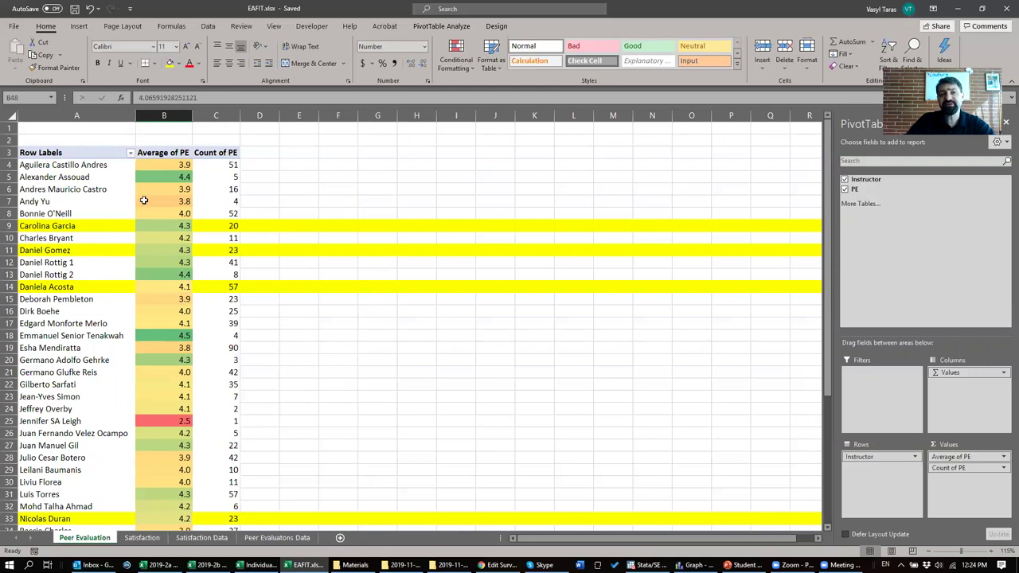
pyautogui.click(52, 202)
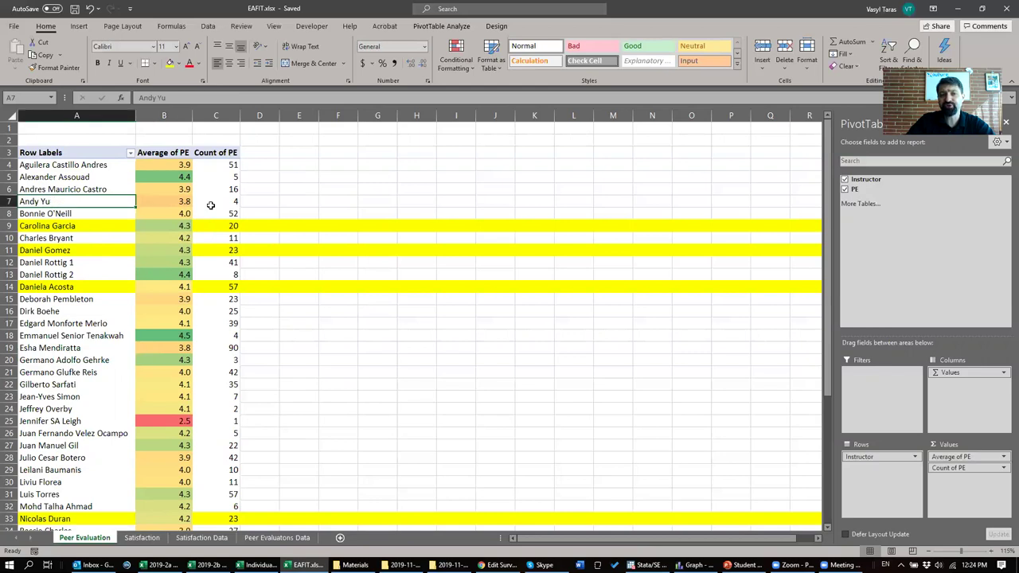
pyautogui.click(144, 200)
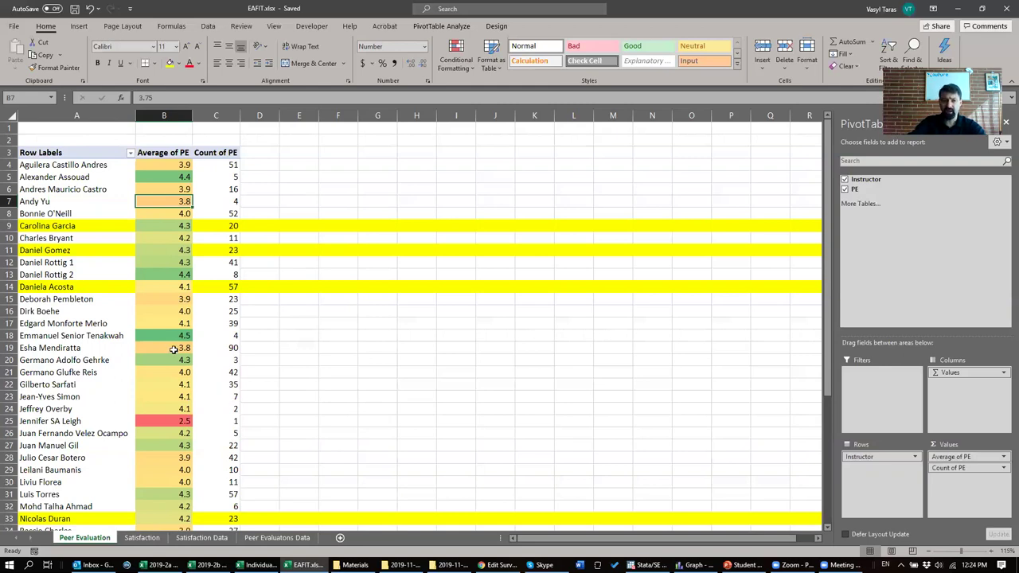
pyautogui.click(170, 336)
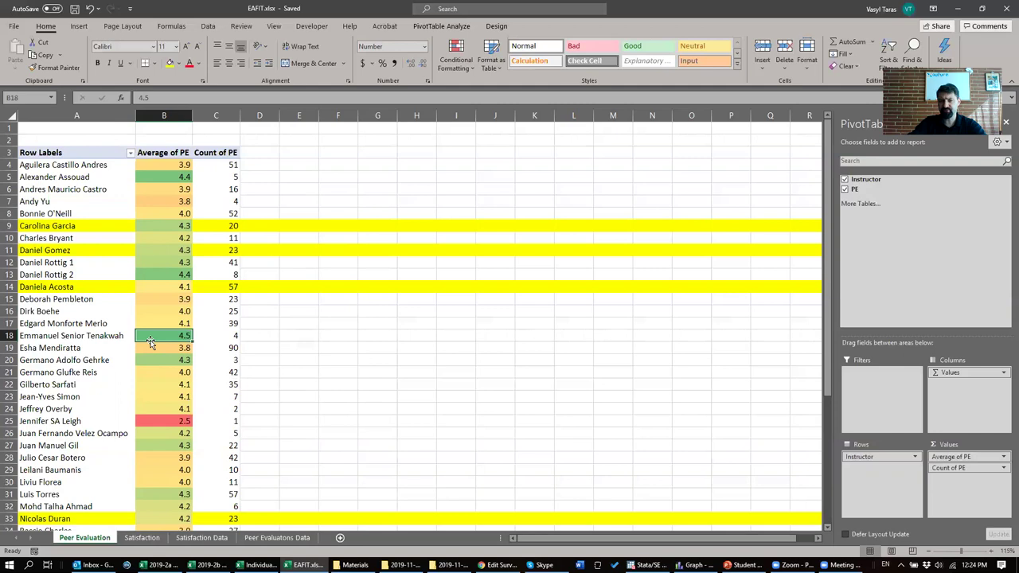
# Step: Check the Average of PE in rows 12, 13 and 25 against their Count of PE, and compare them with the Grand Total
pyautogui.moveTo(148, 275)
pyautogui.mouseDown()
pyautogui.moveTo(152, 289)
pyautogui.moveTo(158, 261)
pyautogui.mouseUp()
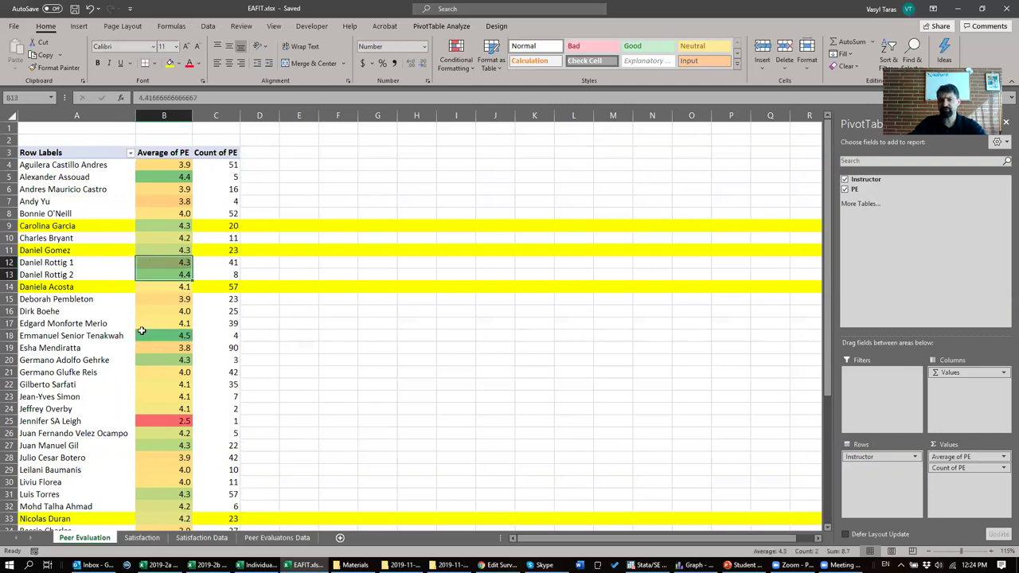
pyautogui.moveTo(141, 331)
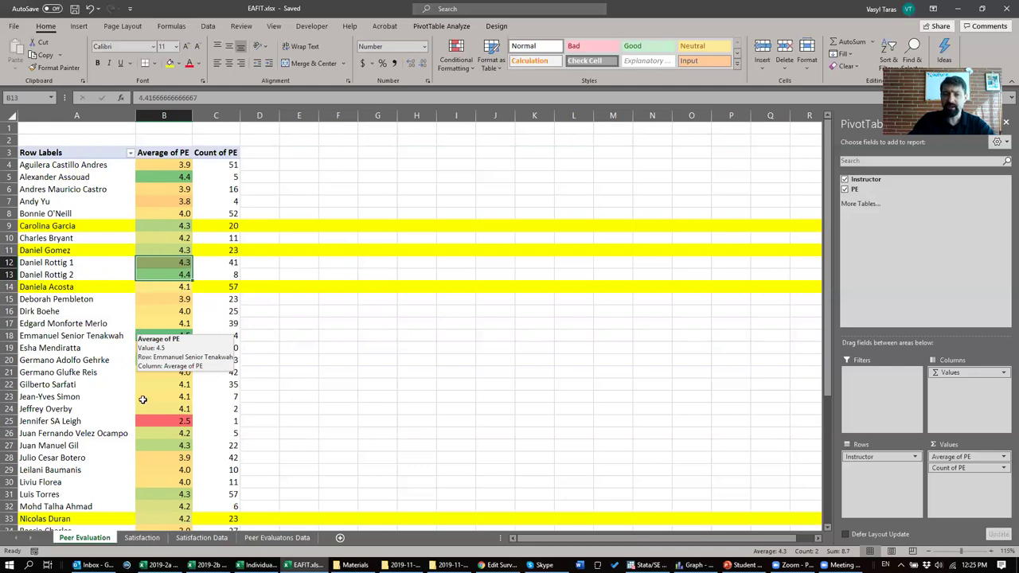
pyautogui.click(164, 420)
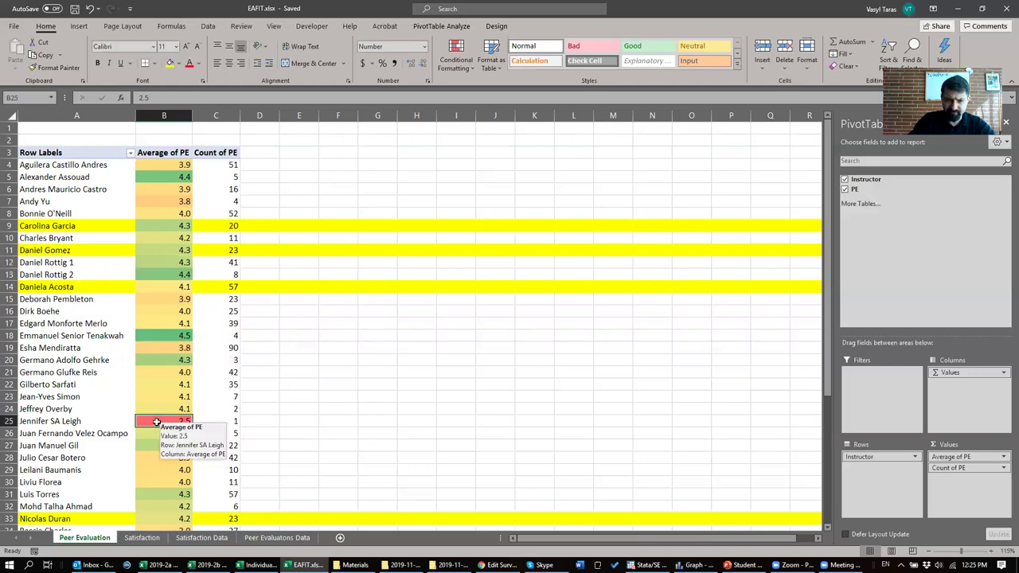
pyautogui.click(217, 419)
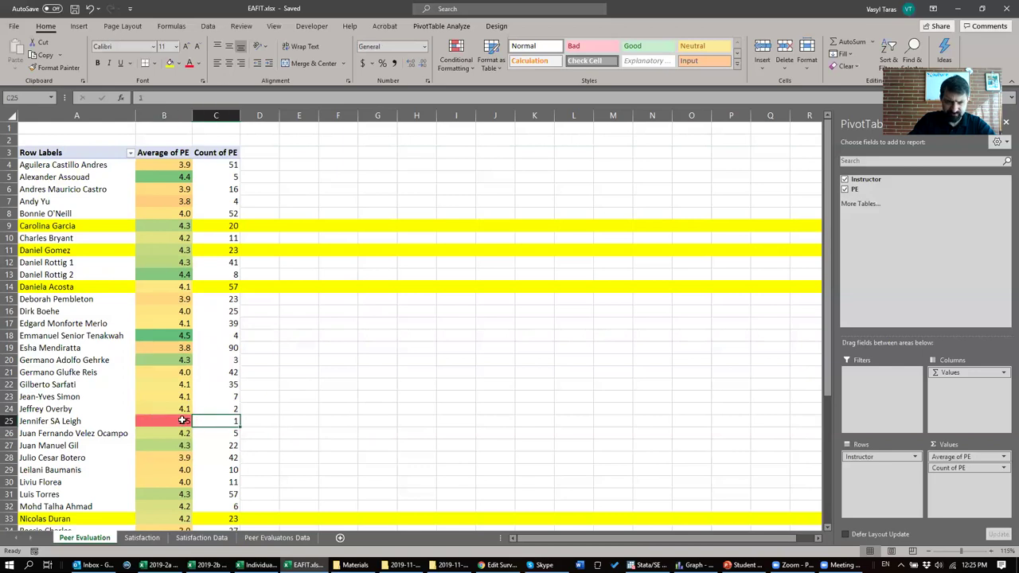
pyautogui.moveTo(182, 421)
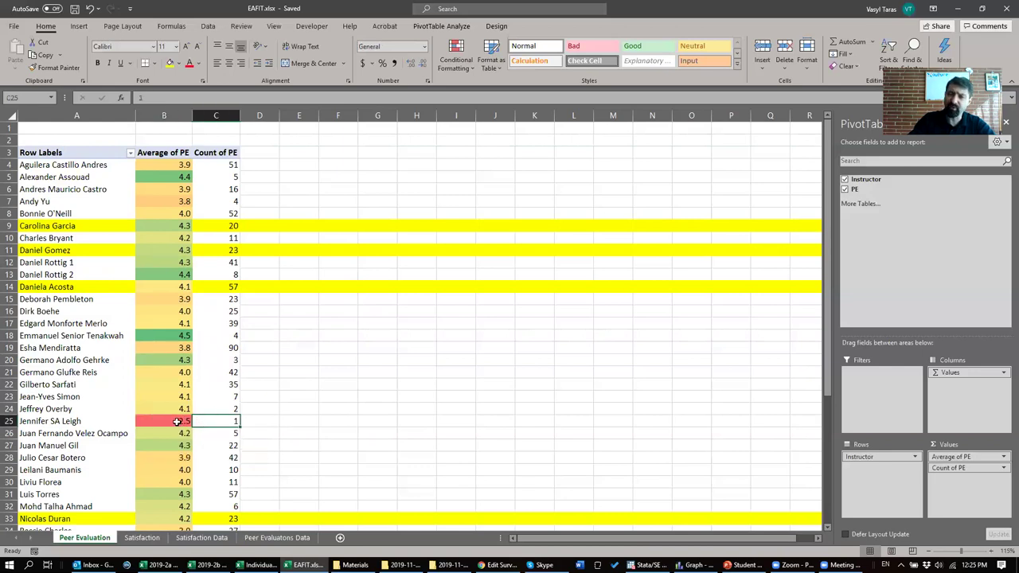
pyautogui.click(176, 420)
pyautogui.scroll(-5, 177, 422)
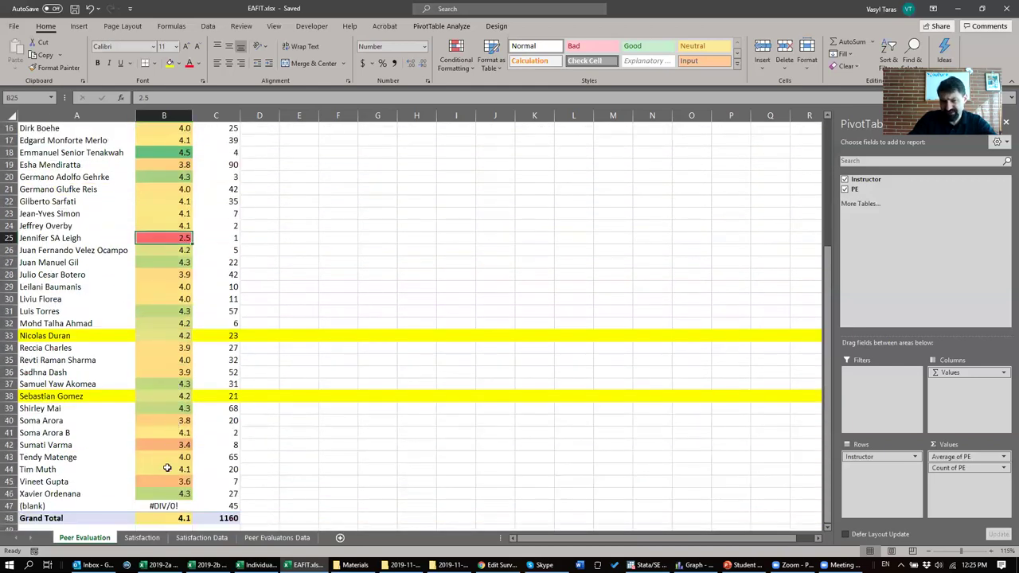
pyautogui.moveTo(167, 473)
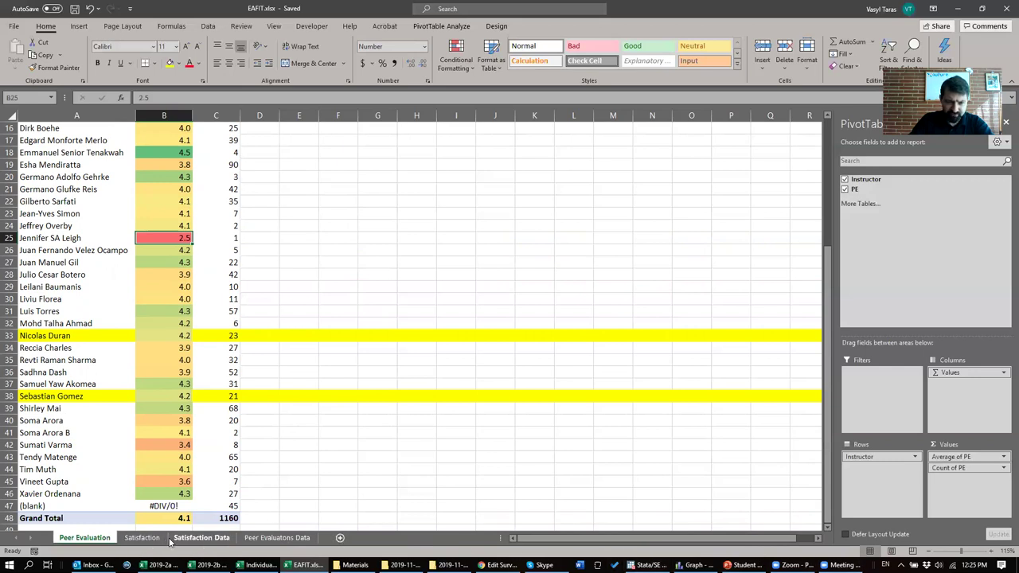
# Step: Copy the whole PE column I from the Peer Evaluatons Data sheet
pyautogui.click(277, 538)
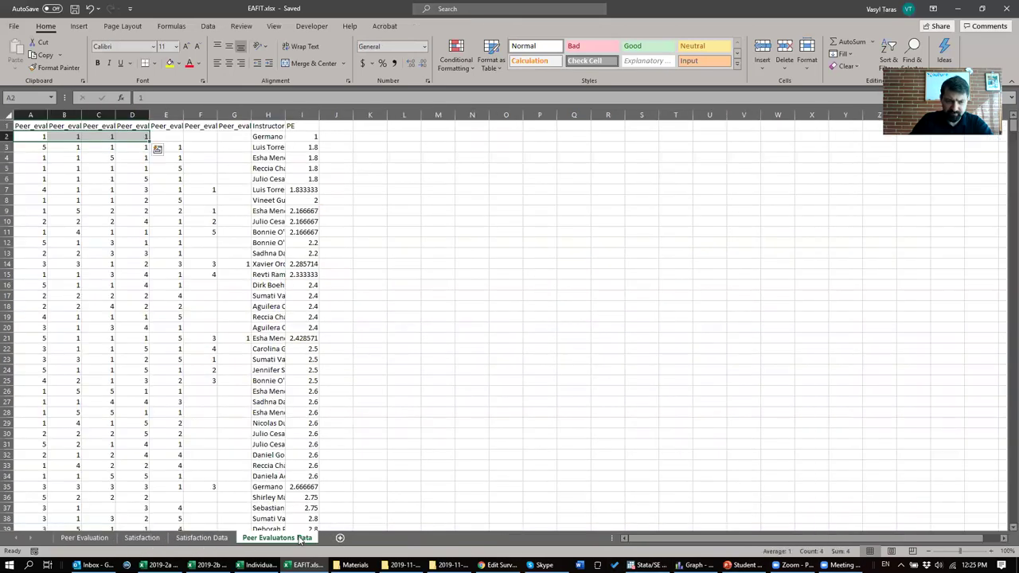
pyautogui.click(301, 114)
pyautogui.hotkey('ctrl', 'c')
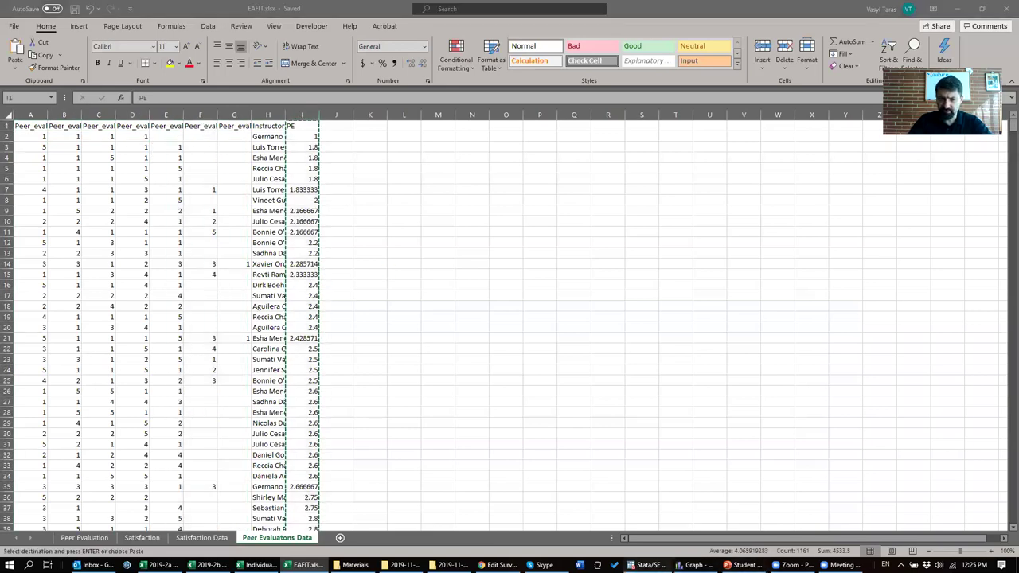
# Step: Switch to Stata, clear the dataset in memory, and paste the copied PE column into the Data Editor as variable pe
pyautogui.hotkey('alt', 'Tab')
pyautogui.write('clear')
pyautogui.press('Return')
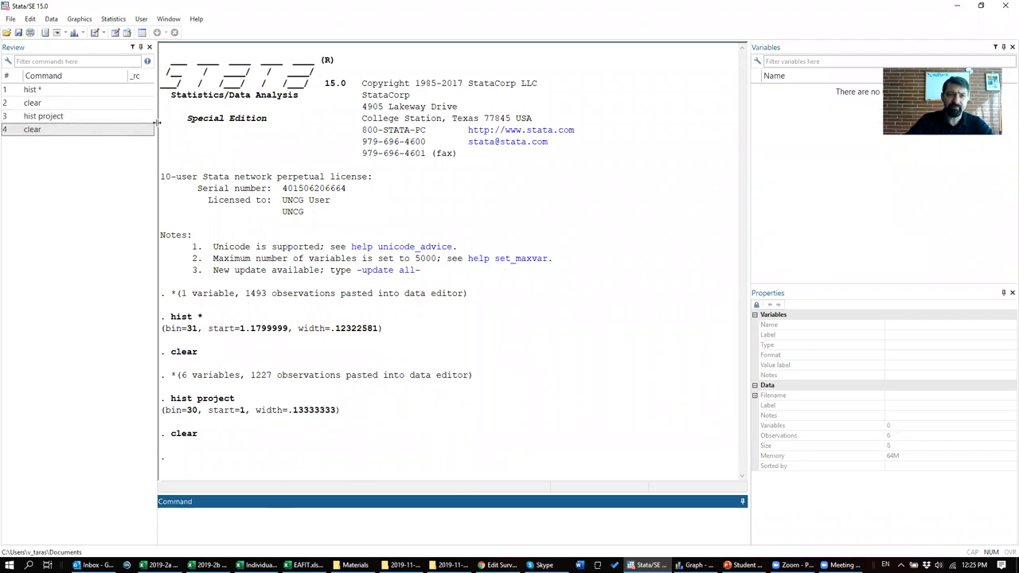
pyautogui.click(116, 33)
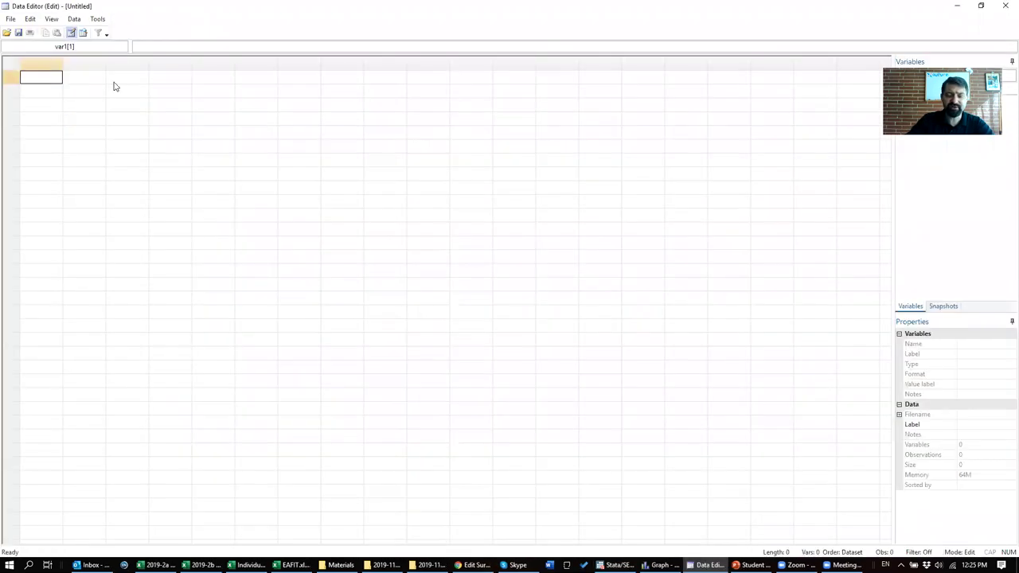
pyautogui.hotkey('ctrl', 'v')
pyautogui.click(416, 328)
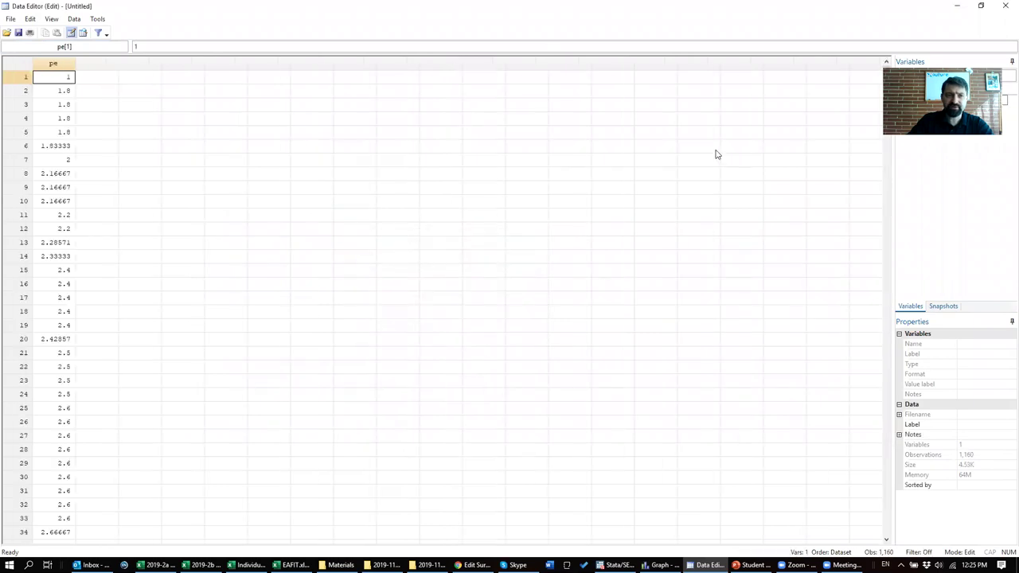
pyautogui.click(1005, 6)
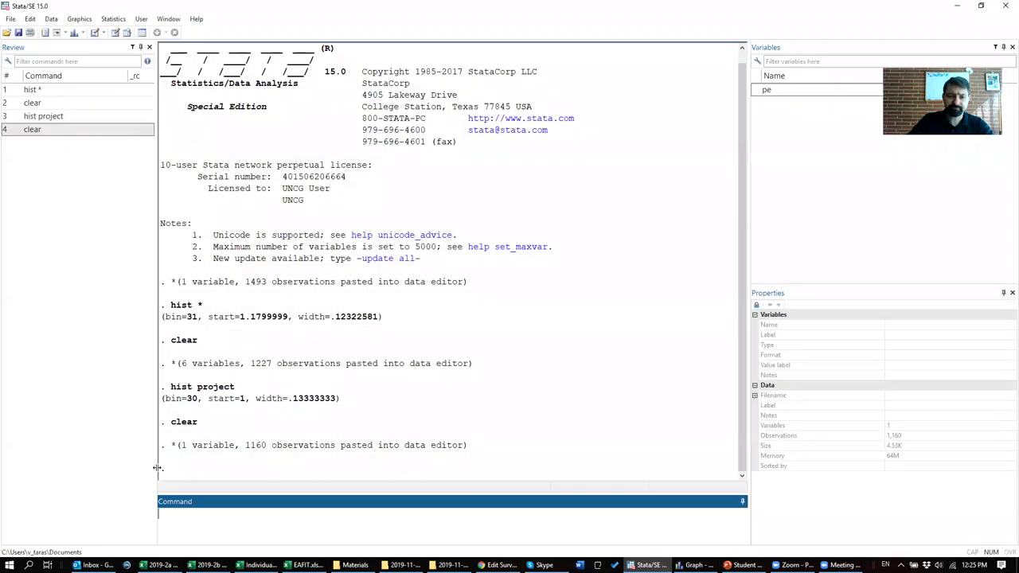
# Step: Plot a histogram of the PE variable
pyautogui.write('hist *')
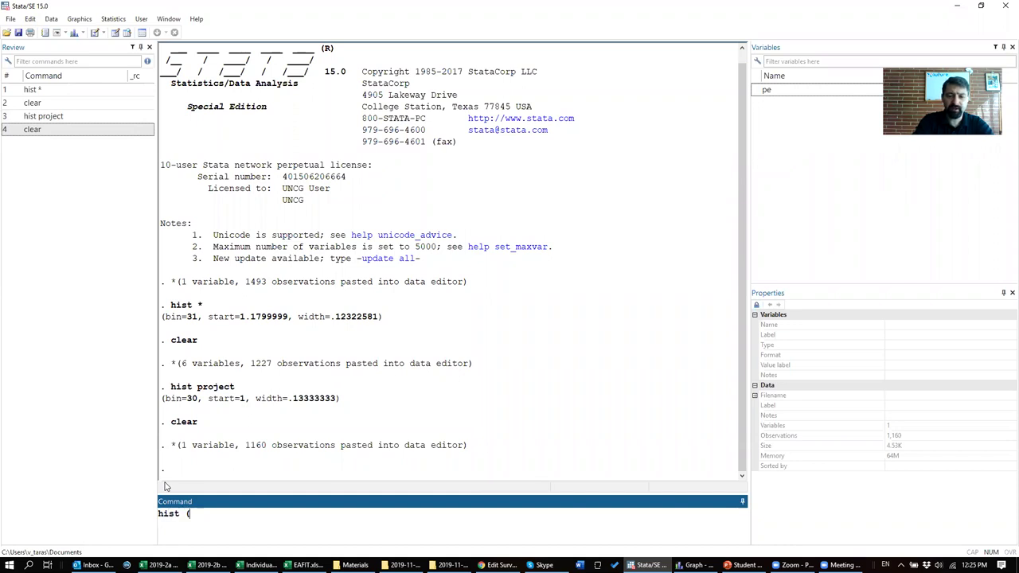
pyautogui.press('Return')
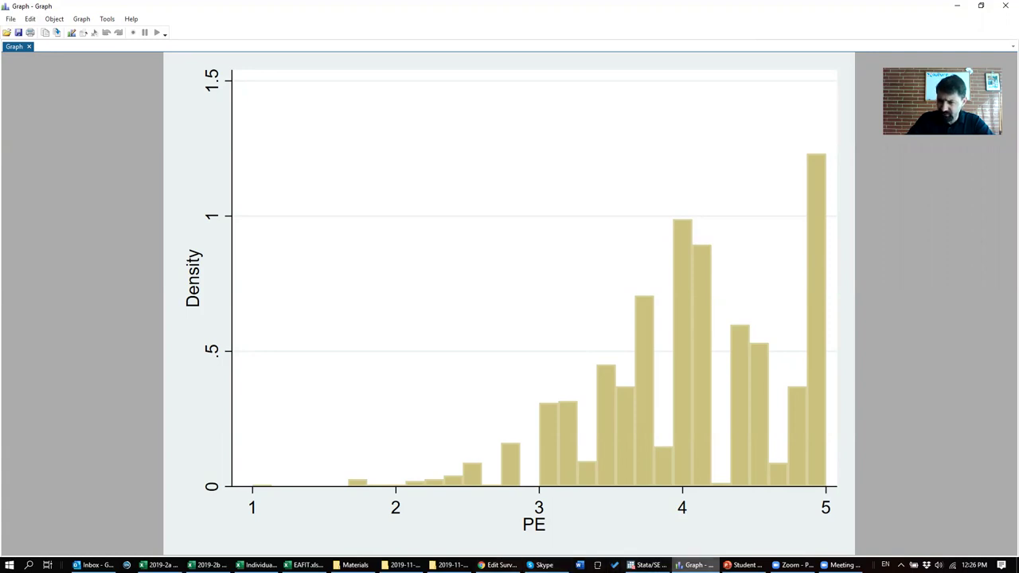
# Step: Switch to the browser's Amazon results and run the search for "iphone x" again
pyautogui.click(500, 565)
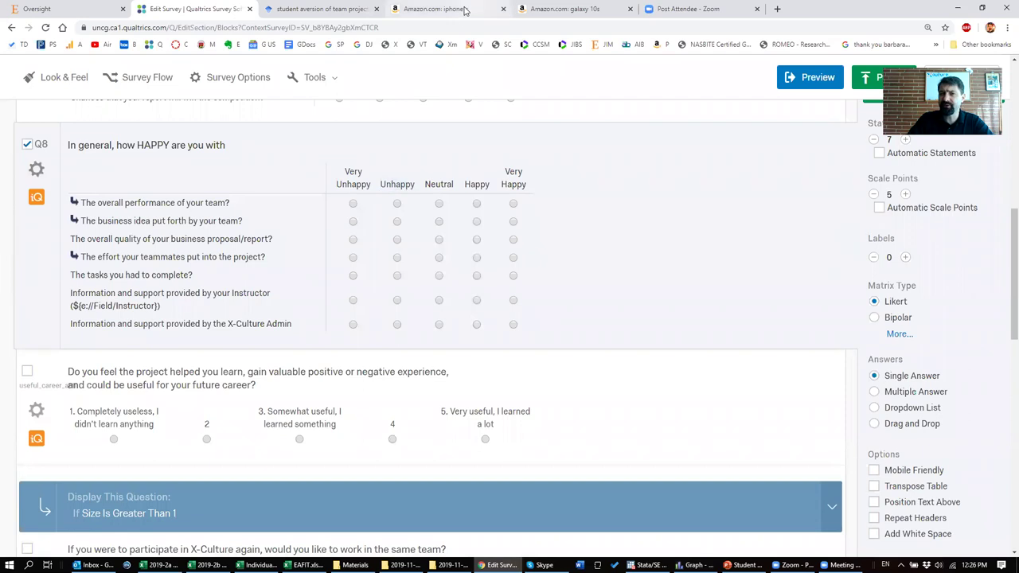
pyautogui.click(465, 10)
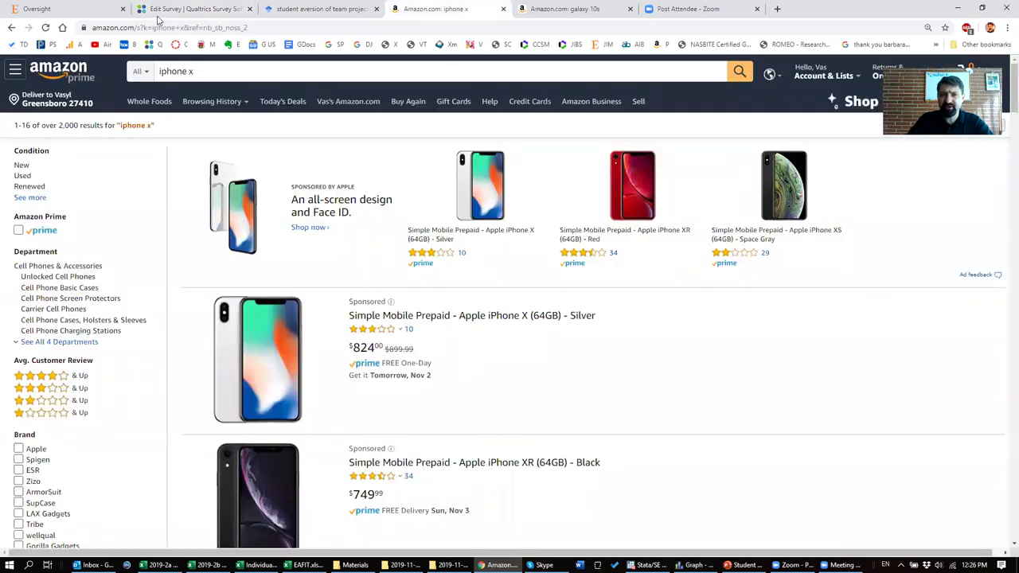
pyautogui.click(636, 72)
pyautogui.click(740, 71)
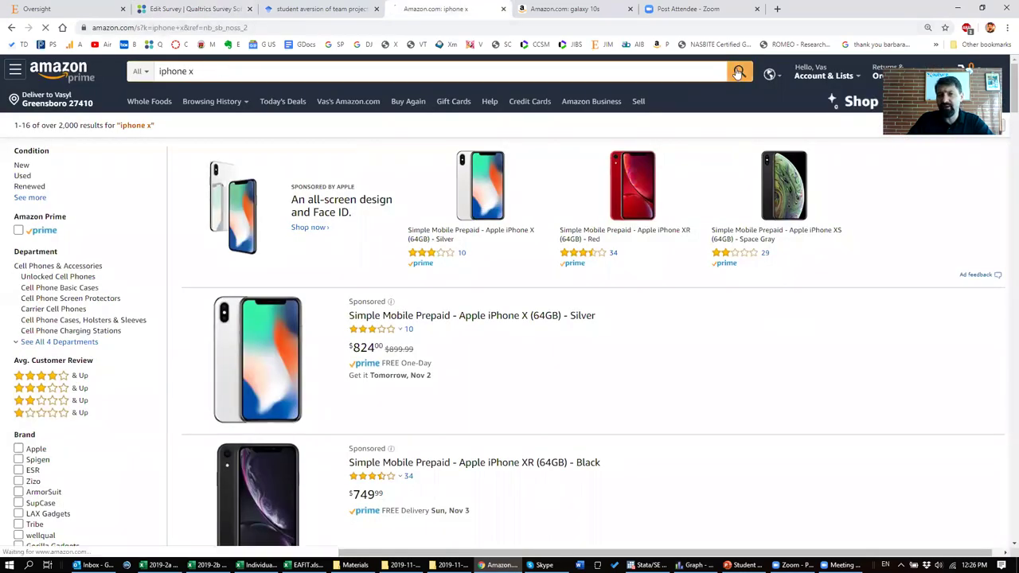
# Step: Examine the star rating breakdowns of the black iPhone XR, the renewed blue iPhone XR and the renewed AT&T iPhone X
pyautogui.scroll(-3, 555, 275)
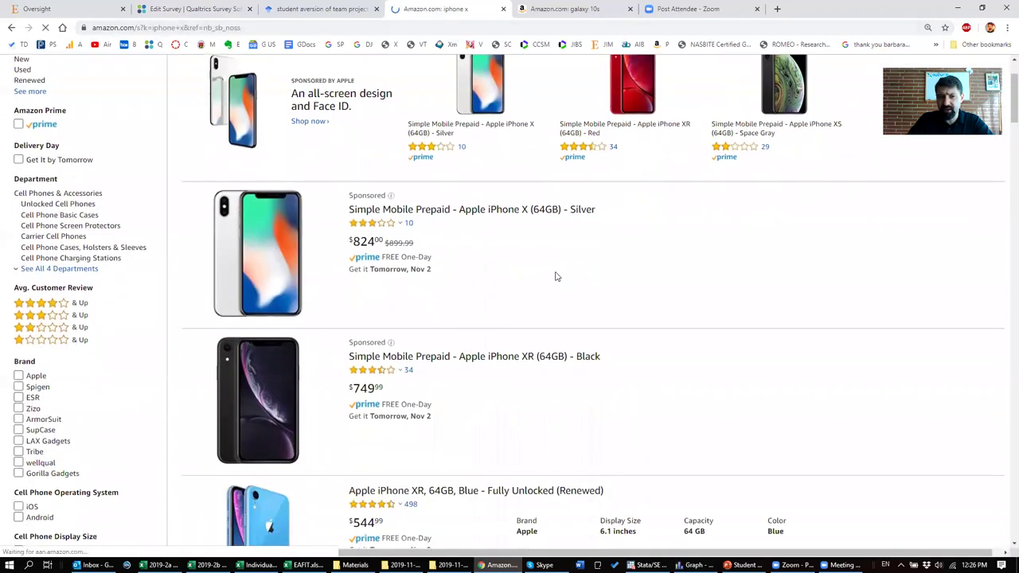
pyautogui.moveTo(375, 264)
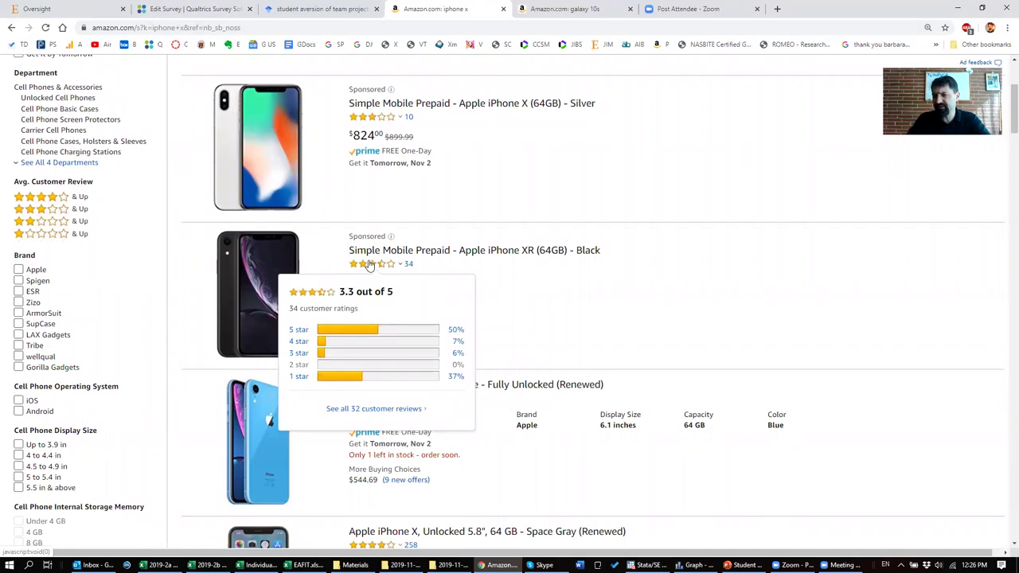
pyautogui.scroll(-1, 408, 283)
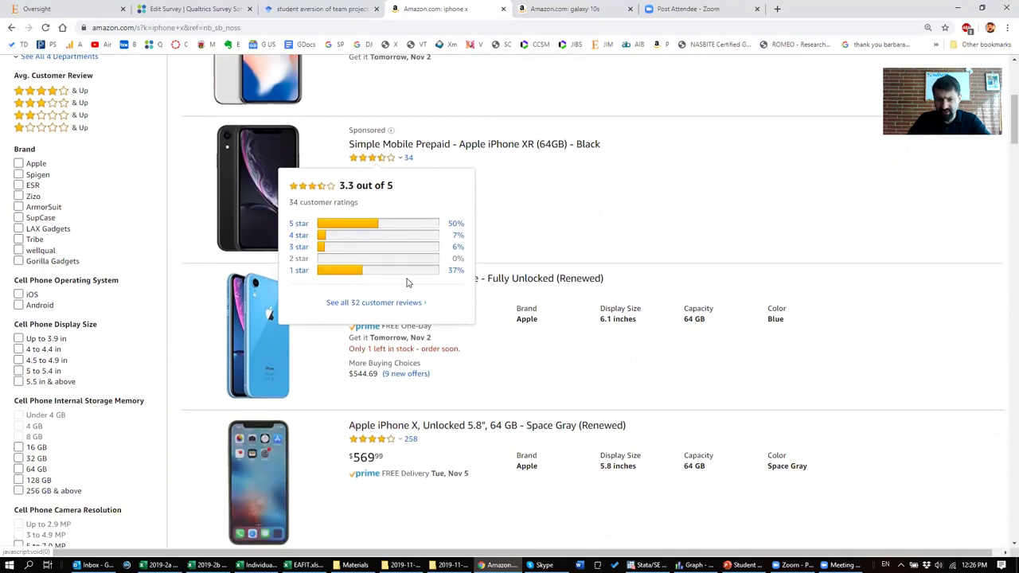
pyautogui.scroll(-1, 485, 346)
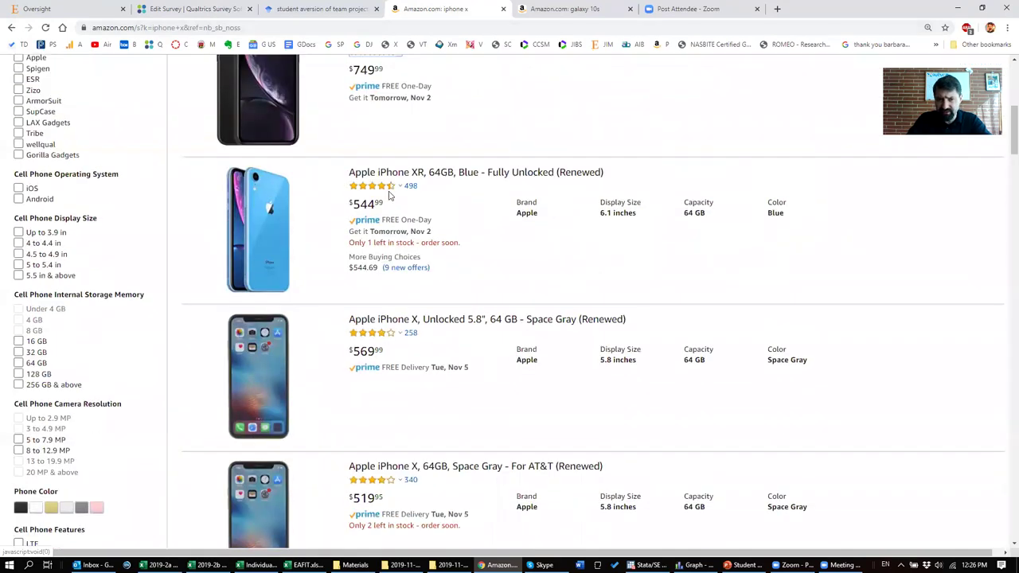
pyautogui.moveTo(390, 190)
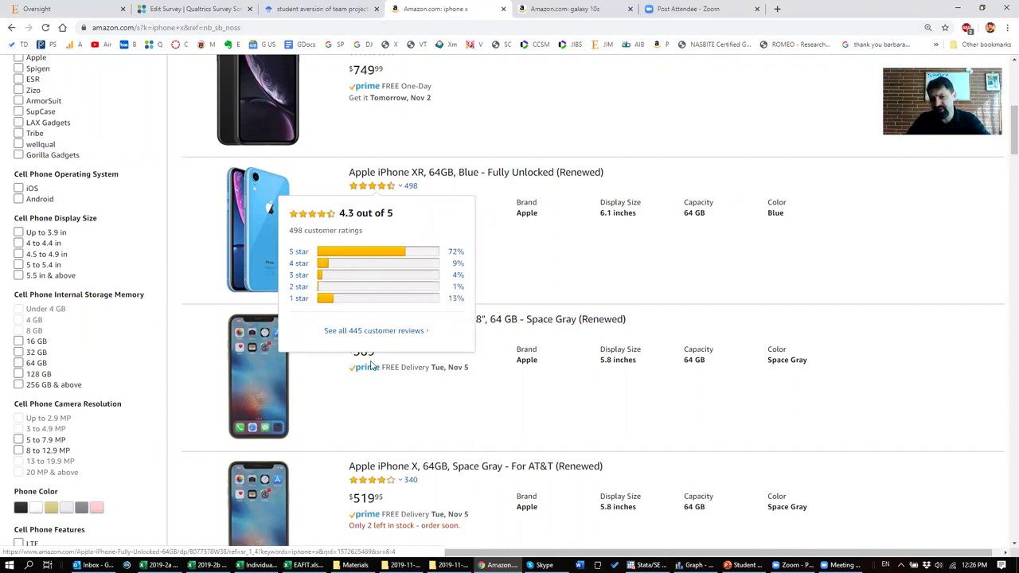
pyautogui.scroll(-2, 346, 303)
pyautogui.moveTo(372, 378)
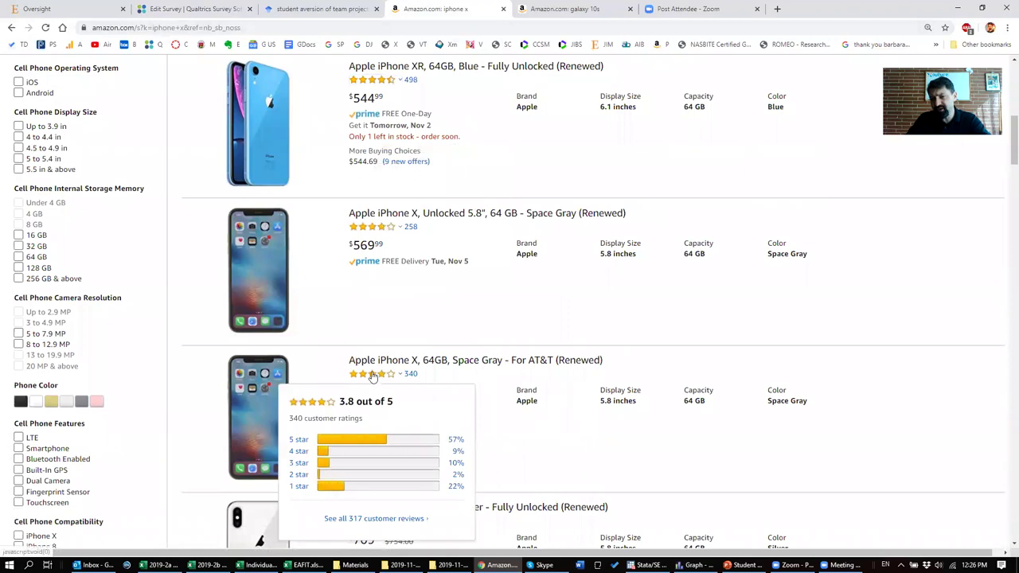
# Step: Examine the Samsung Galaxy S10 star ratings in the Amazon "galaxy 10s" results and compare their distribution with the PE histogram in Stata
pyautogui.click(577, 10)
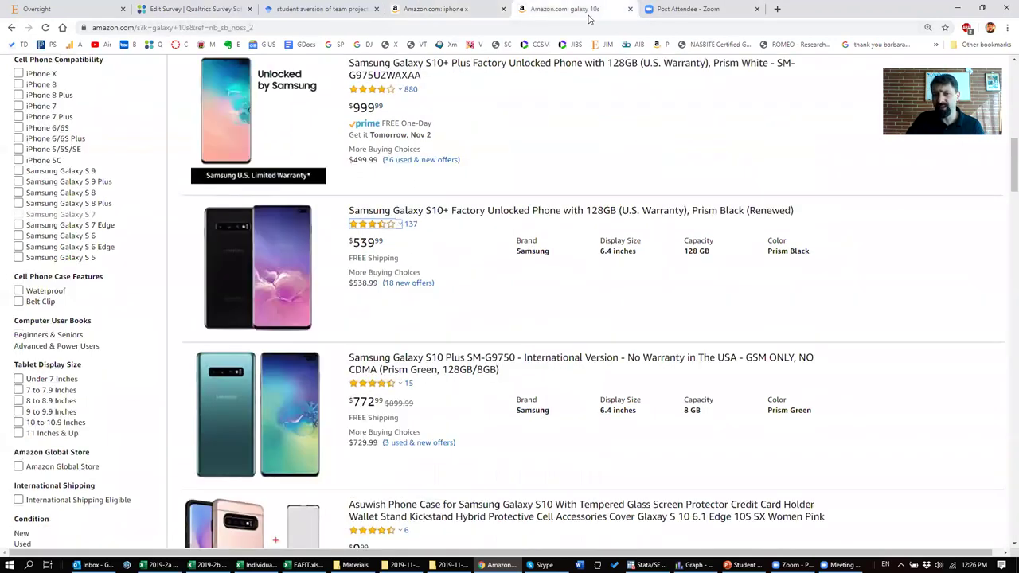
pyautogui.scroll(1, 511, 146)
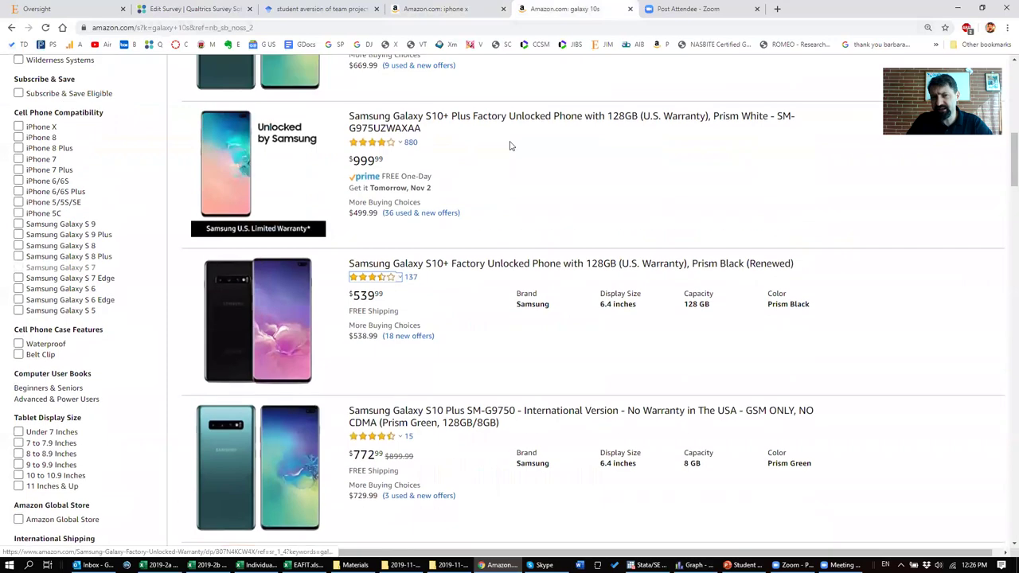
pyautogui.scroll(8, 511, 145)
pyautogui.scroll(-3, 503, 149)
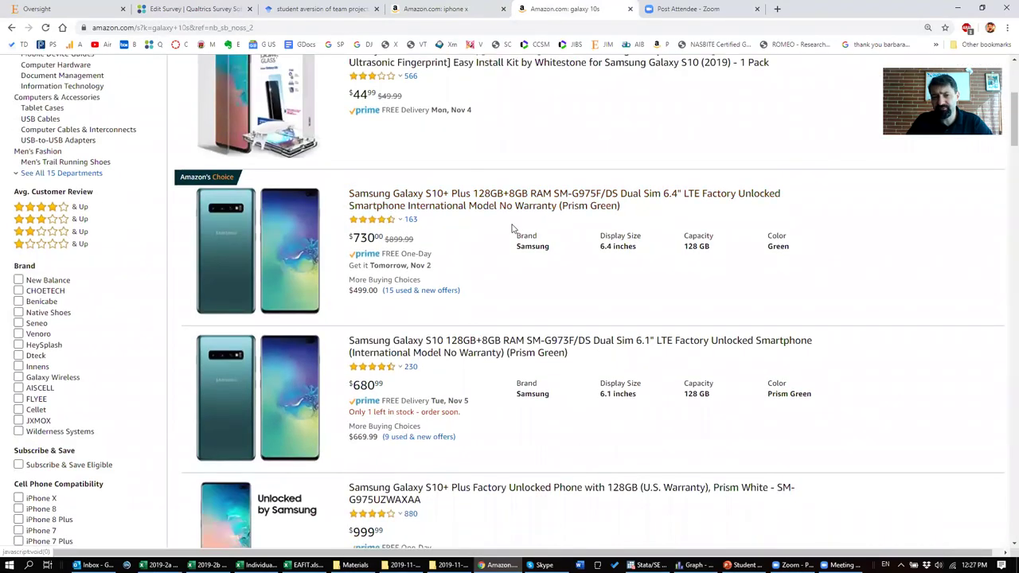
pyautogui.scroll(-2, 517, 207)
pyautogui.moveTo(385, 212)
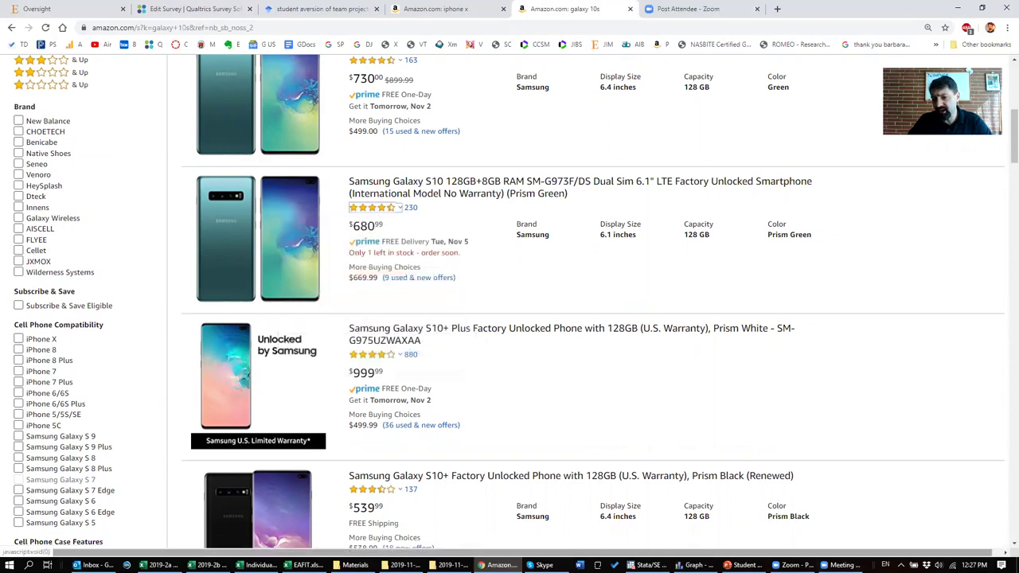
pyautogui.click(697, 565)
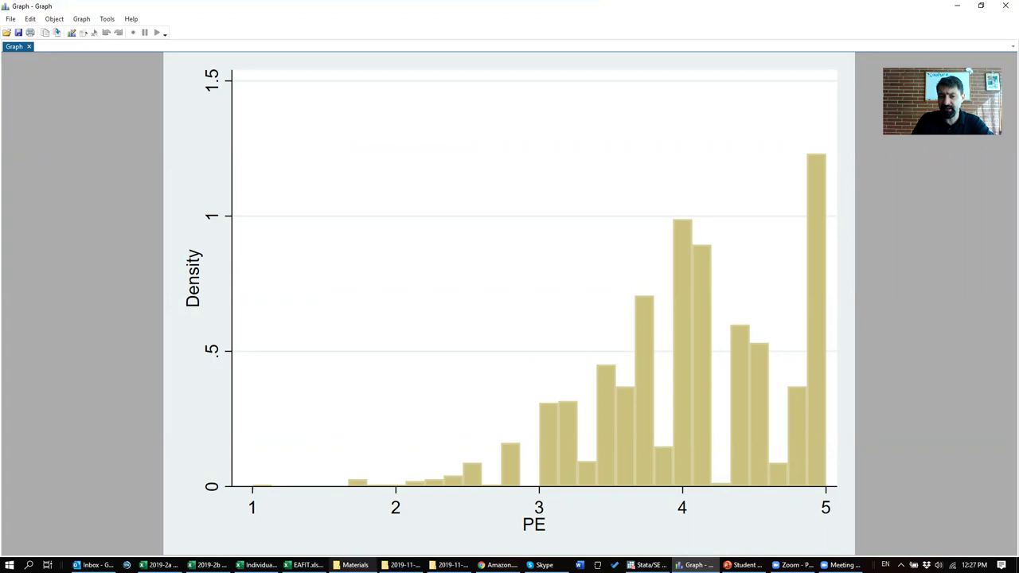
# Step: Switch to the EAFIT.xlsx workbook and review the TEAM, EFFORT, TASK, INSTRUCTOR and ADMIN columns of the Satisfaction Data sheet
pyautogui.moveTo(306, 564)
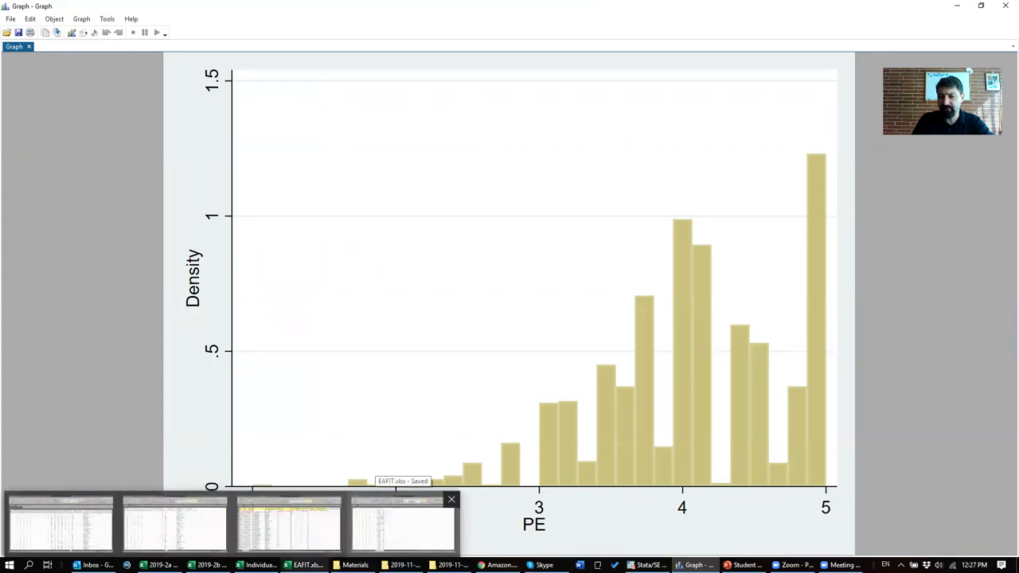
pyautogui.click(402, 526)
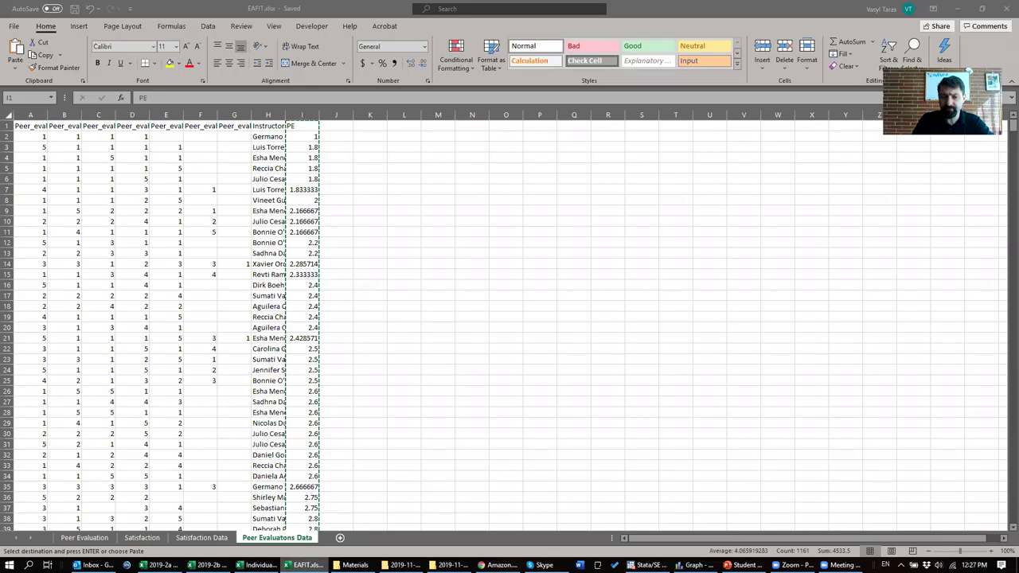
pyautogui.click(207, 538)
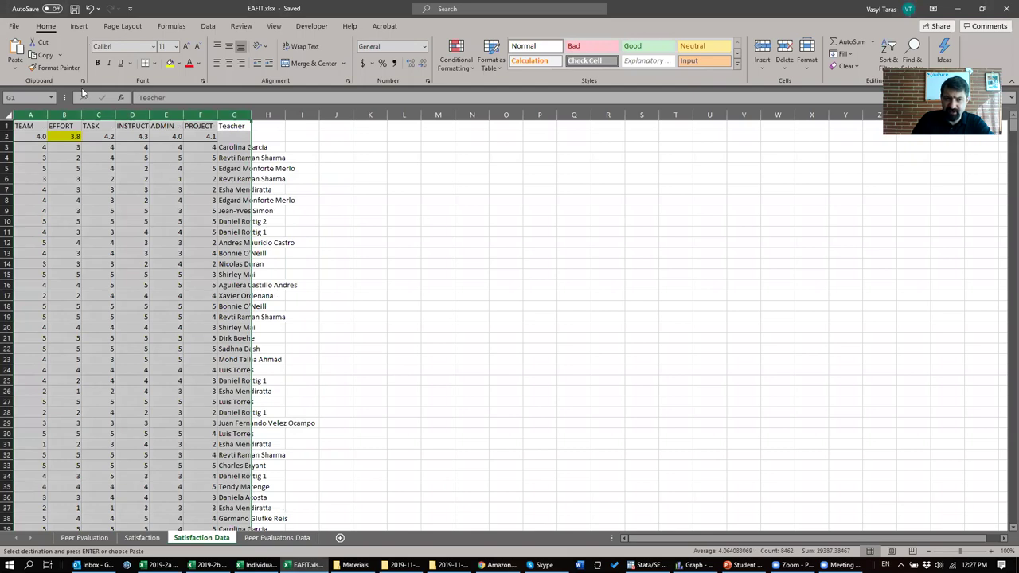
pyautogui.click(32, 111)
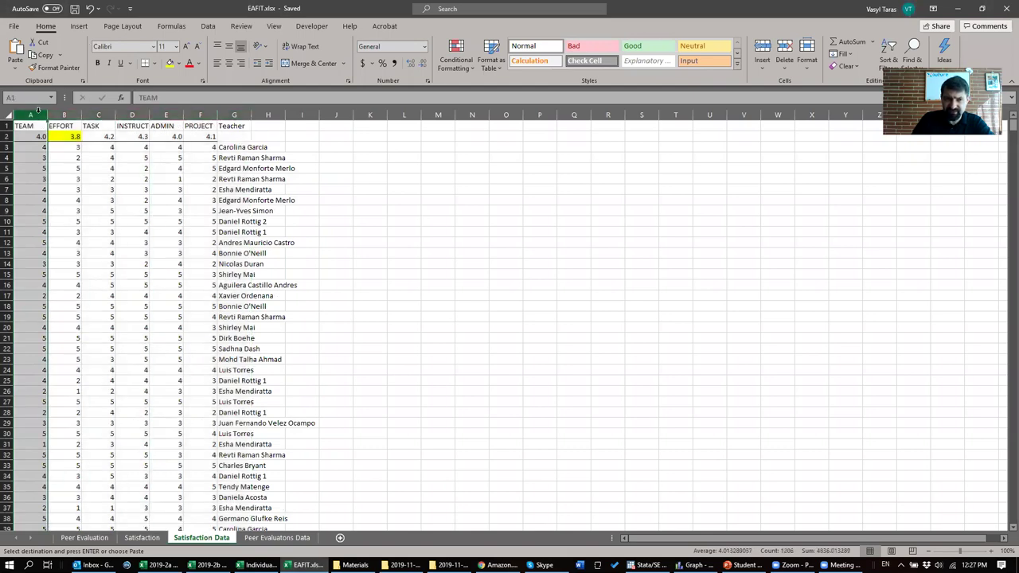
pyautogui.click(61, 111)
pyautogui.click(93, 109)
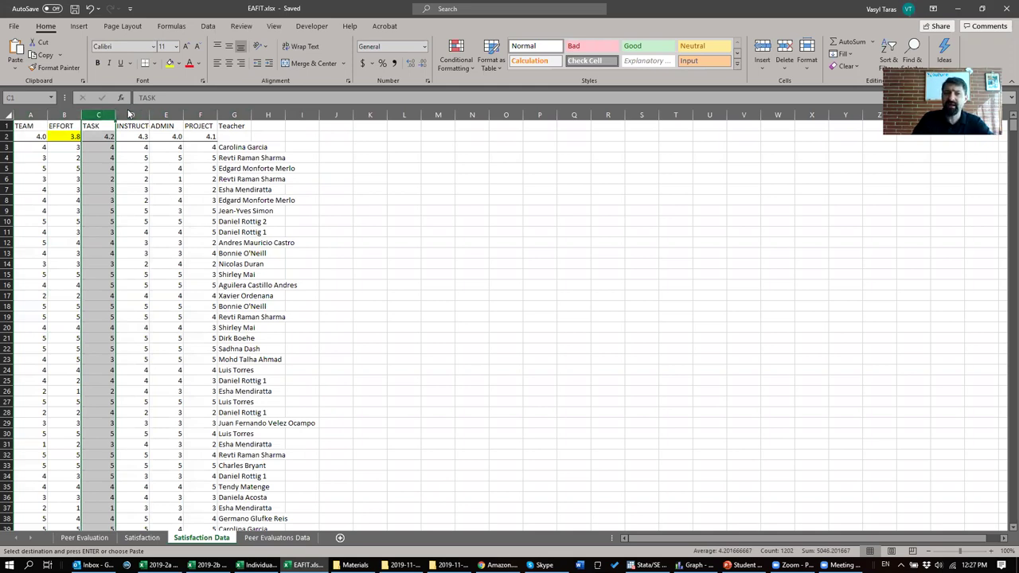
pyautogui.click(130, 113)
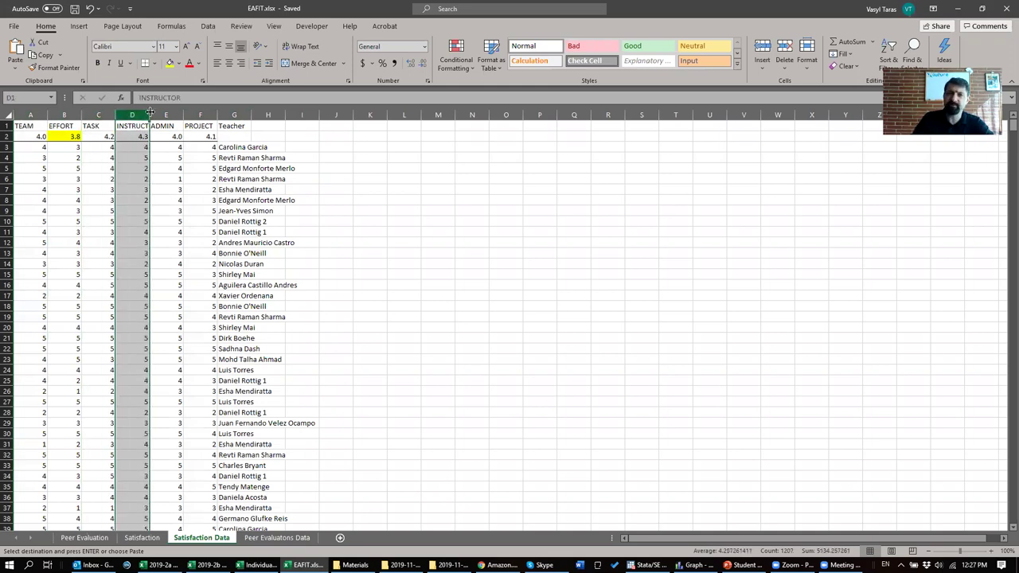
pyautogui.click(163, 111)
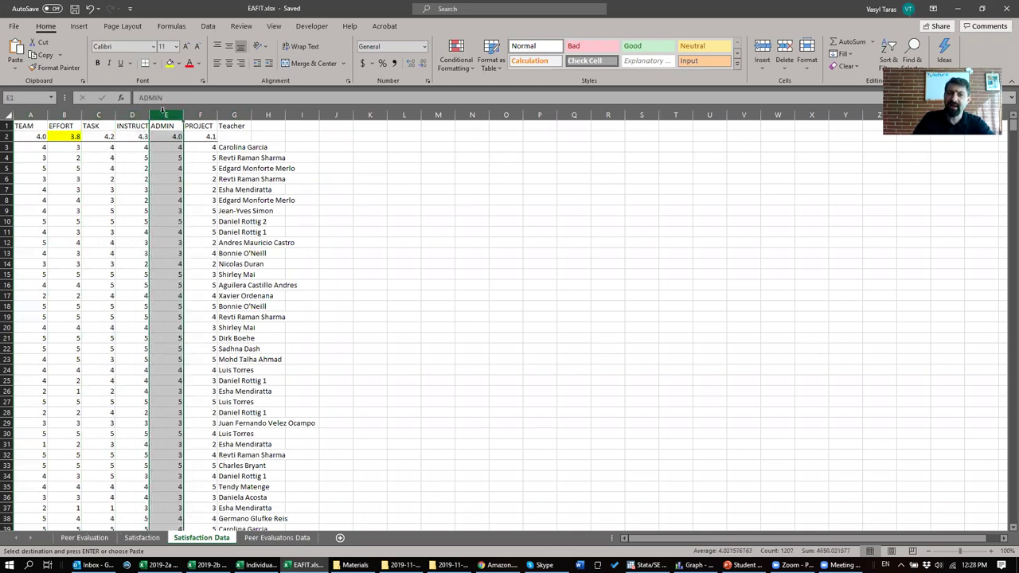
# Step: Rename the PROJECT header in cell F1 of the Satisfaction Data sheet to CAREER
pyautogui.click(200, 128)
pyautogui.write('CAR')
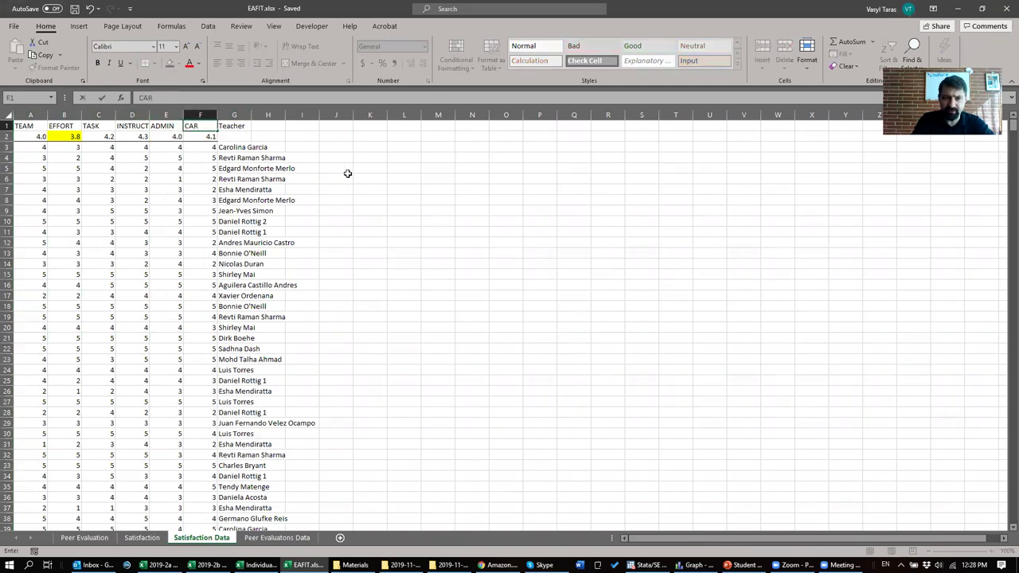
pyautogui.write('EER')
pyautogui.press('Return')
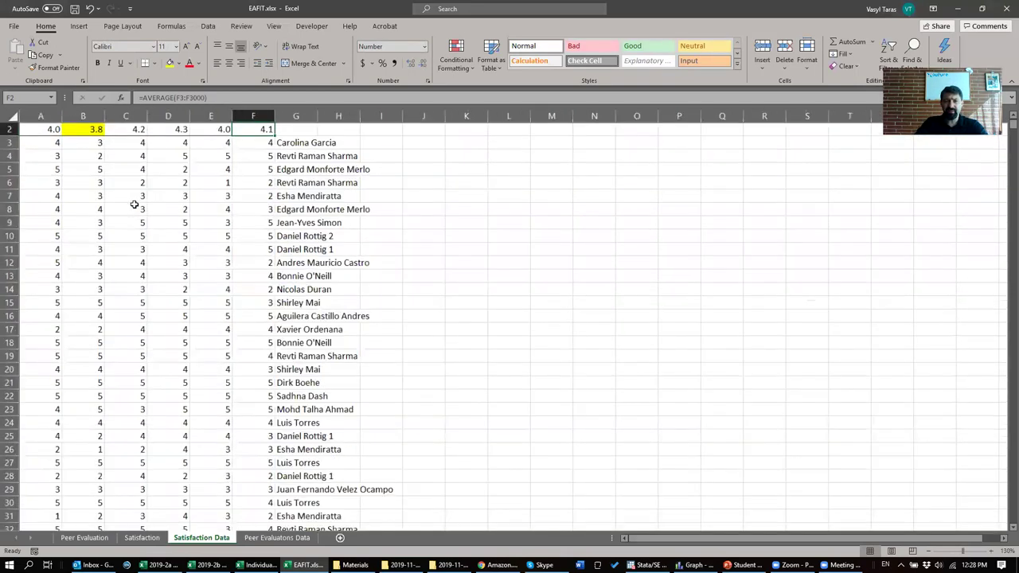
# Step: Examine the row 2 averages of the satisfaction measures one by one, from TEAM through CAREER
pyautogui.scroll(3, 127, 199)
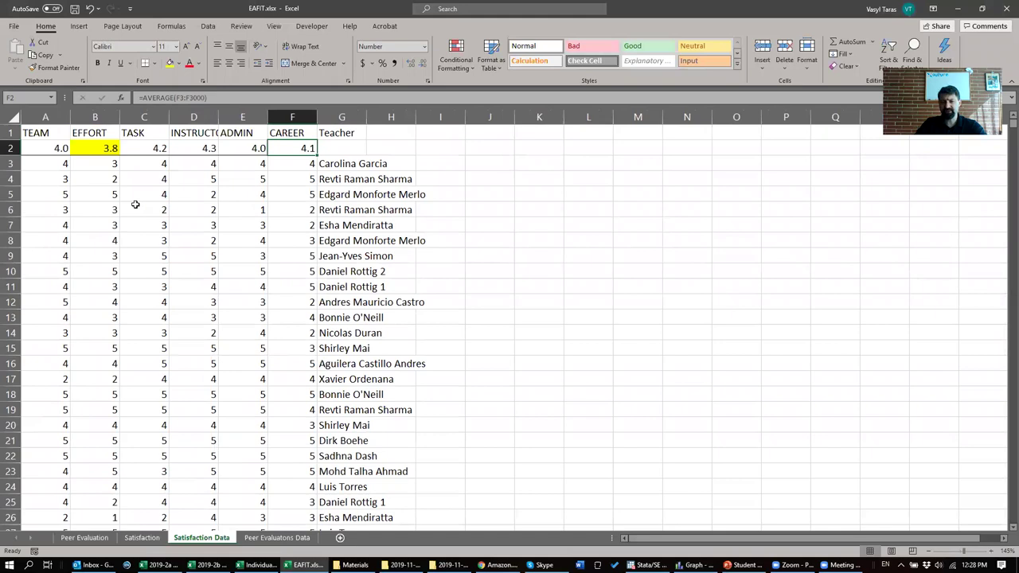
pyautogui.click(59, 150)
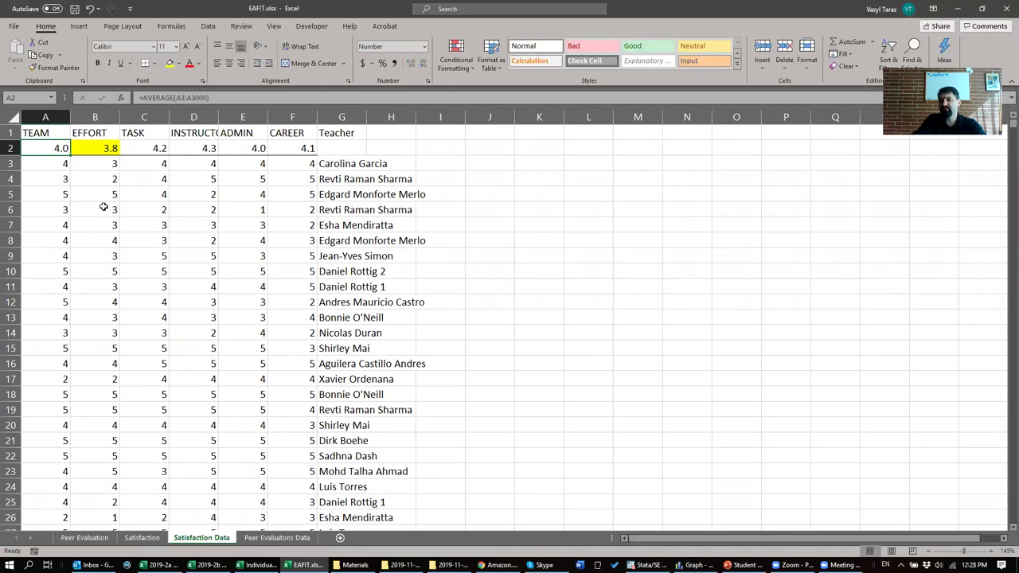
pyautogui.press('Right')
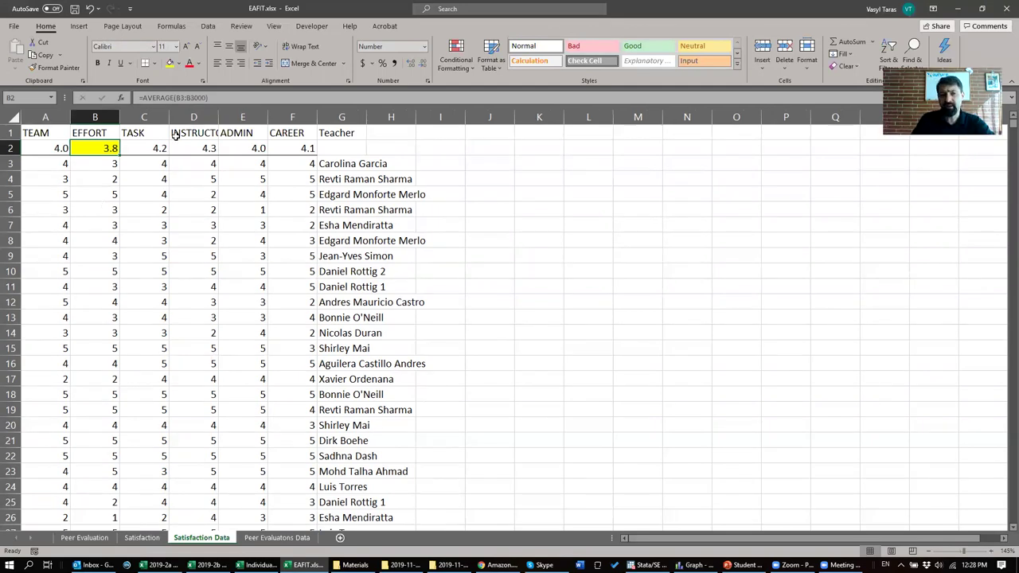
pyautogui.click(145, 118)
pyautogui.click(137, 151)
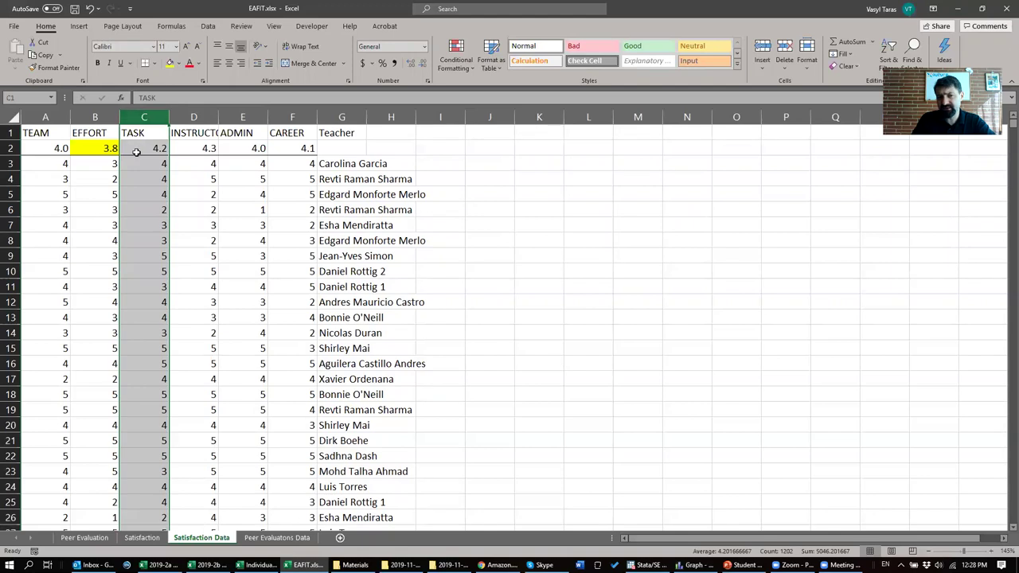
pyautogui.click(203, 148)
pyautogui.click(225, 148)
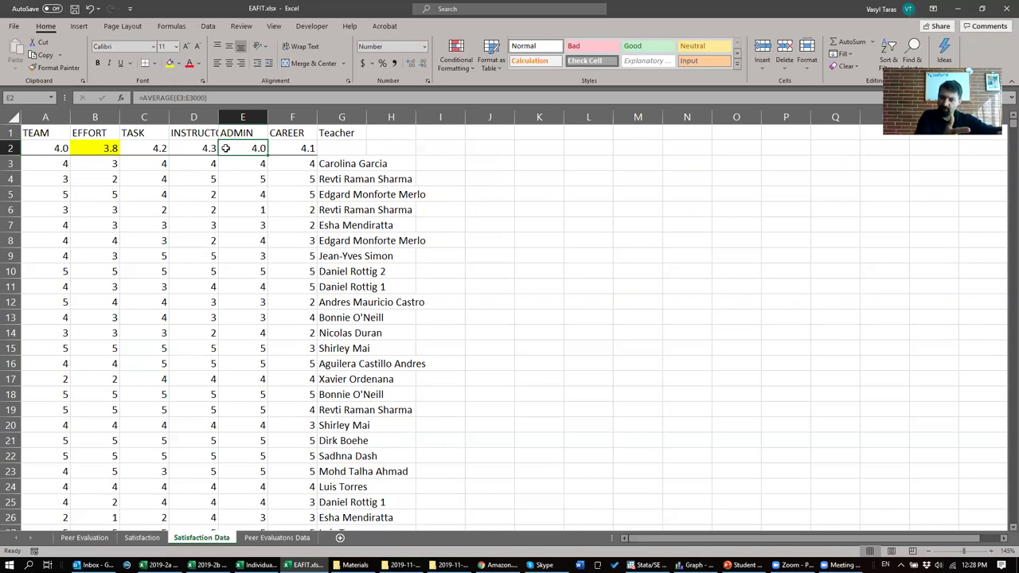
pyautogui.click(301, 116)
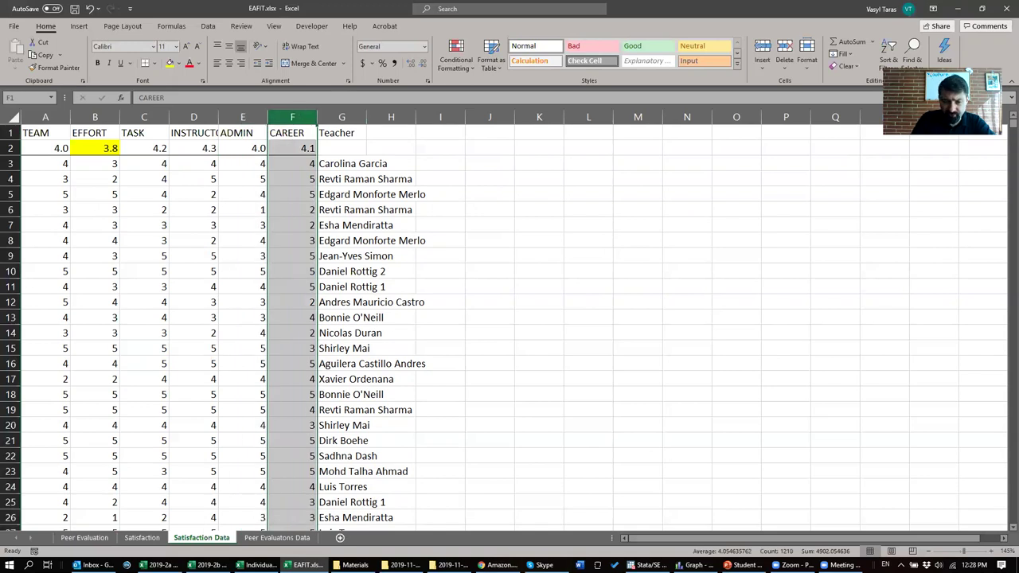
# Step: Compare the future-career usefulness question in the browser's Qualtrics survey editor with the CAREER average in the Excel workbook
pyautogui.click(500, 565)
pyautogui.click(191, 9)
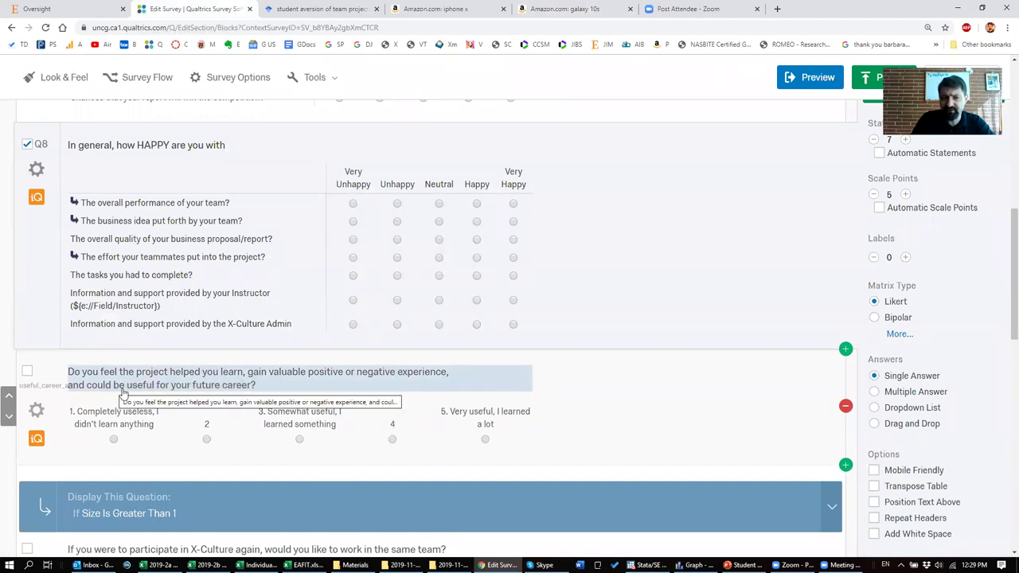
pyautogui.hotkey('alt', 'Tab')
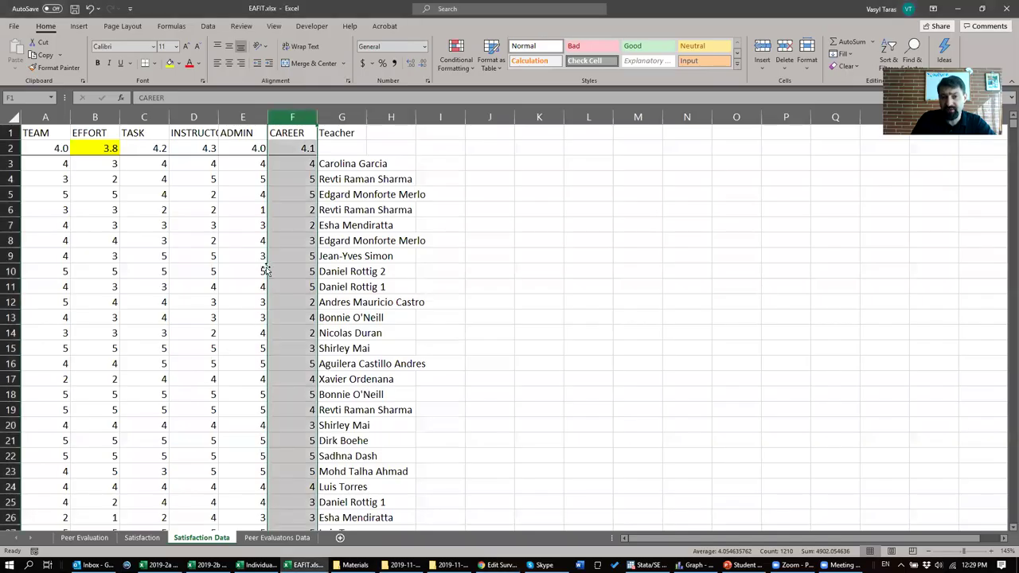
pyautogui.click(306, 148)
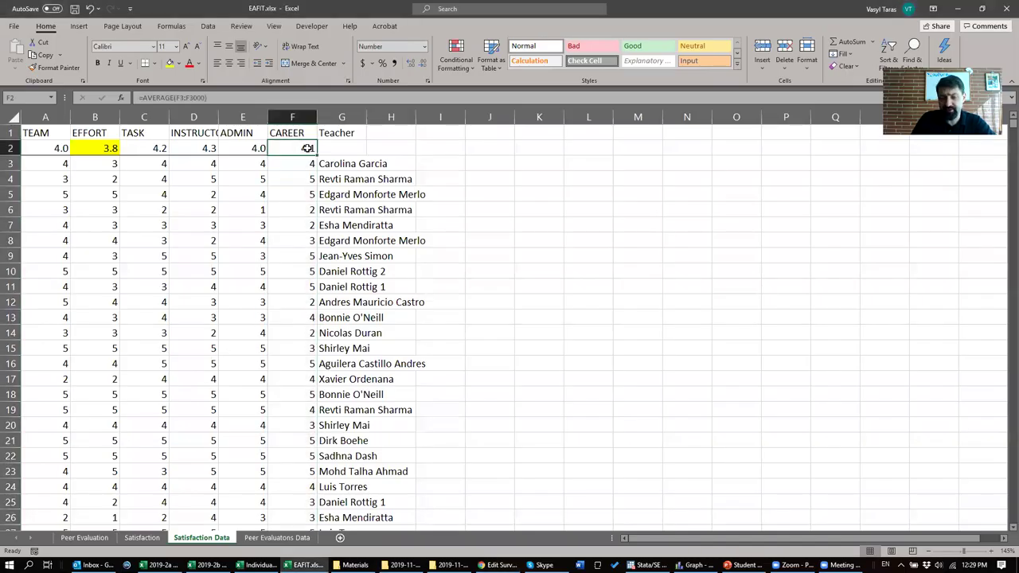
pyautogui.hotkey('alt', 'Tab')
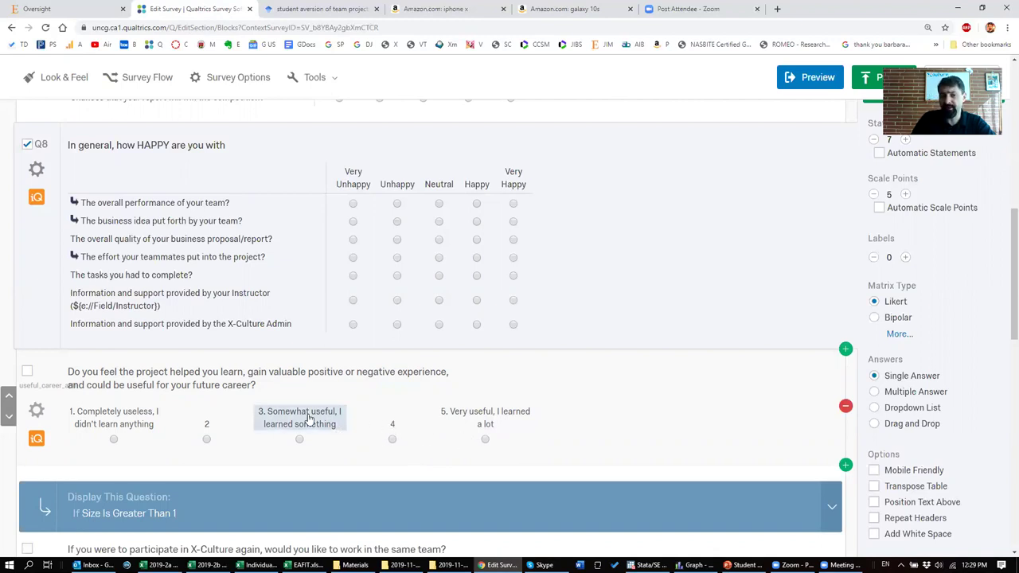
pyautogui.hotkey('alt', 'Tab')
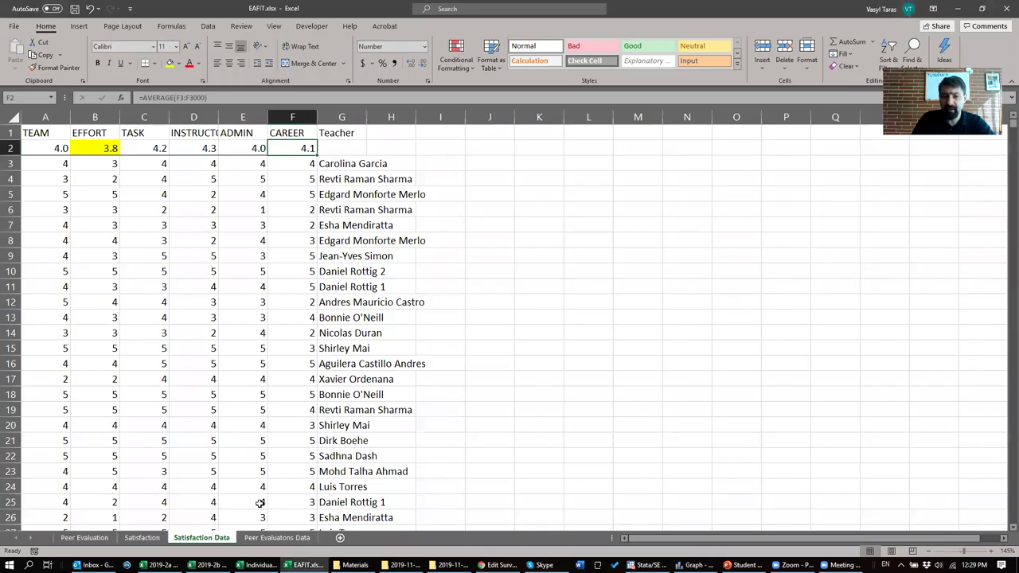
# Step: Review the average ratings per instructor on the Satisfaction sheet, including the yellow-highlighted row 9
pyautogui.click(142, 538)
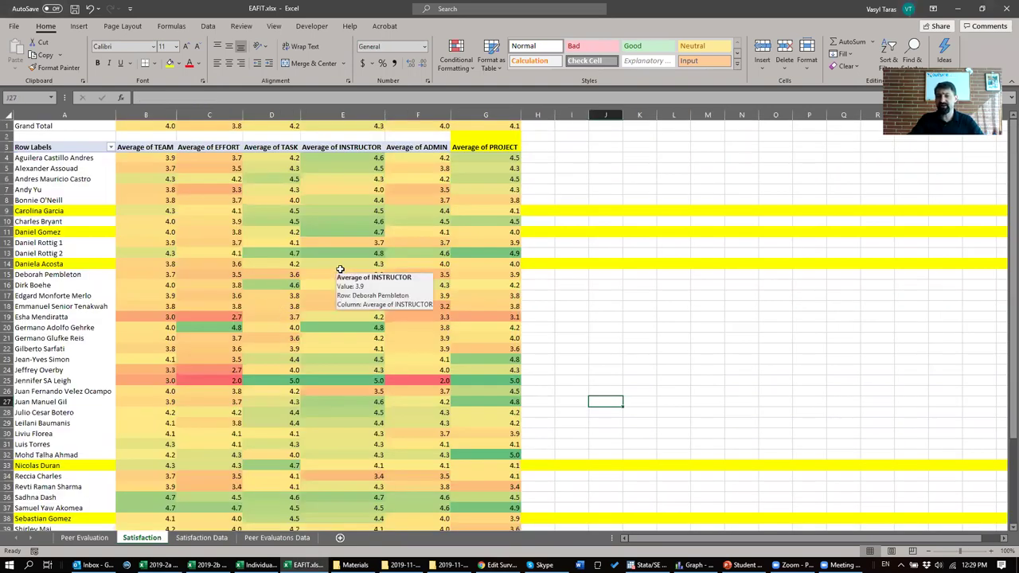
pyautogui.click(6, 211)
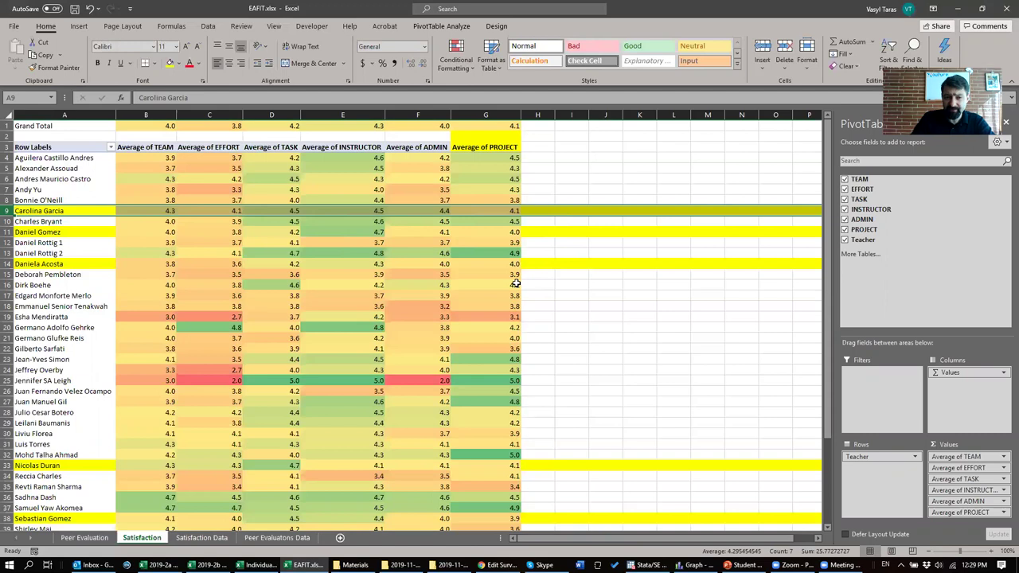
pyautogui.scroll(-2, 516, 283)
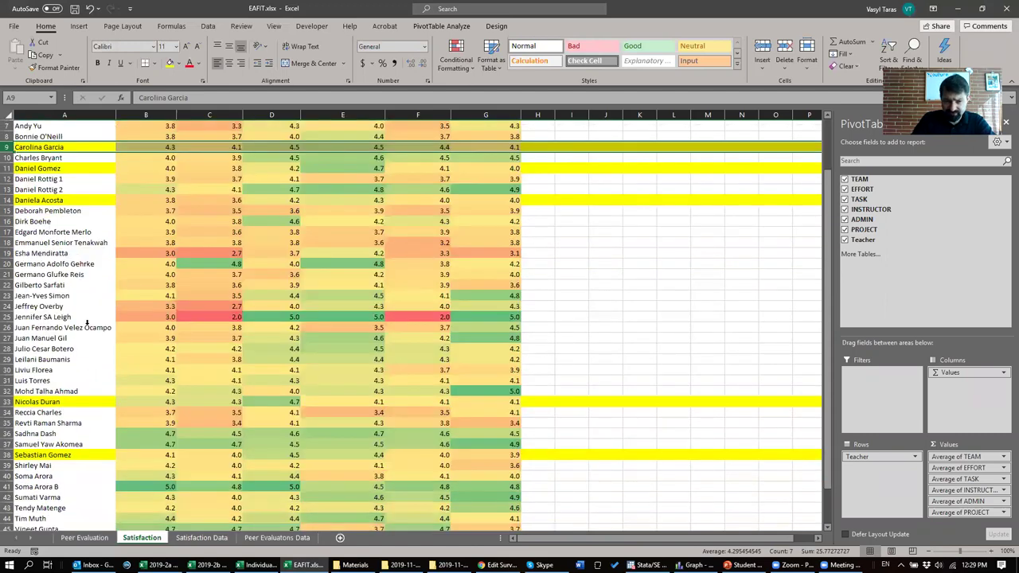
pyautogui.scroll(-2, 104, 327)
pyautogui.scroll(3, 103, 327)
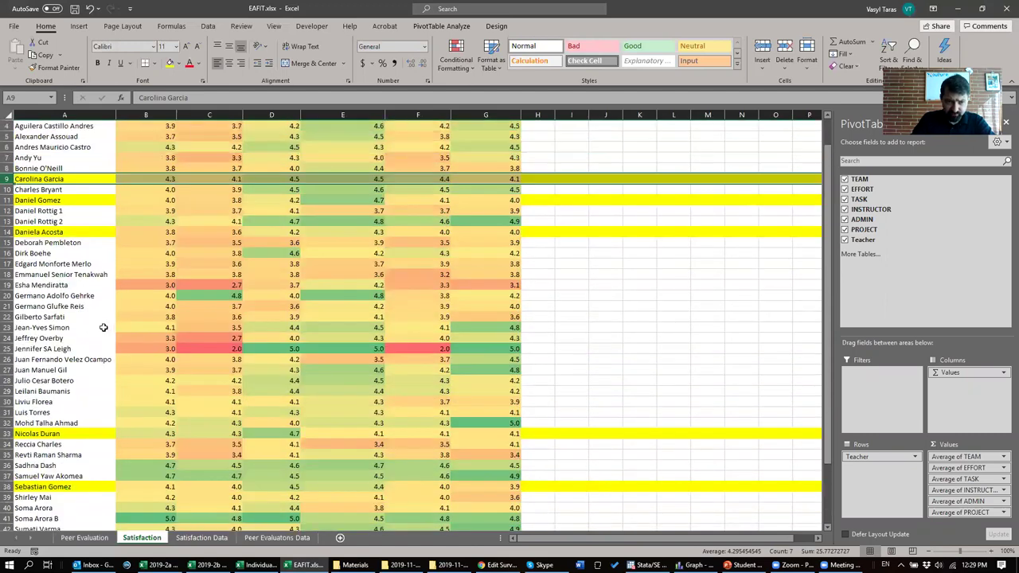
# Step: Inspect the satisfaction averages of the instructor in row 19 from TEAM through PROJECT
pyautogui.click(8, 285)
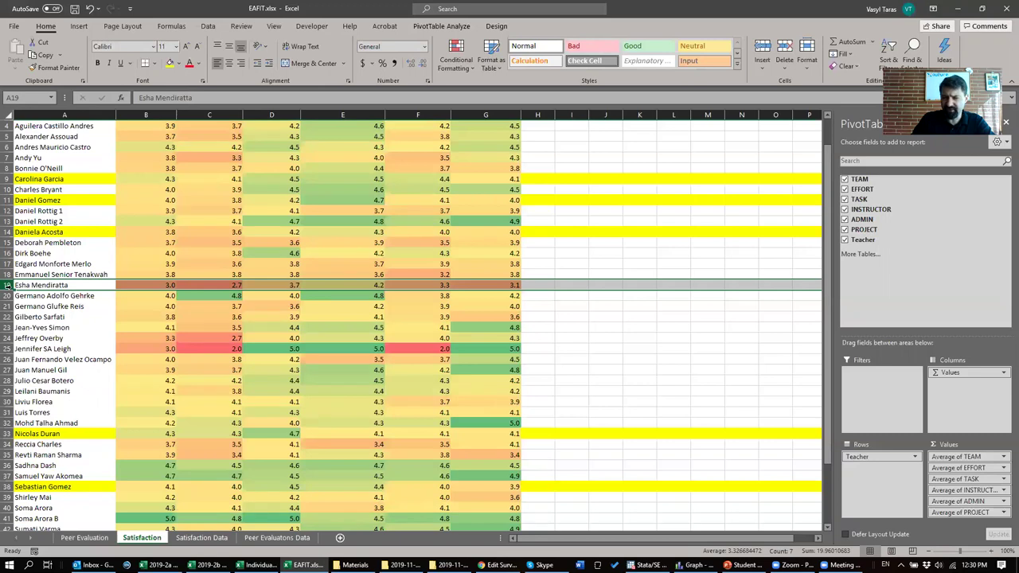
pyautogui.click(162, 285)
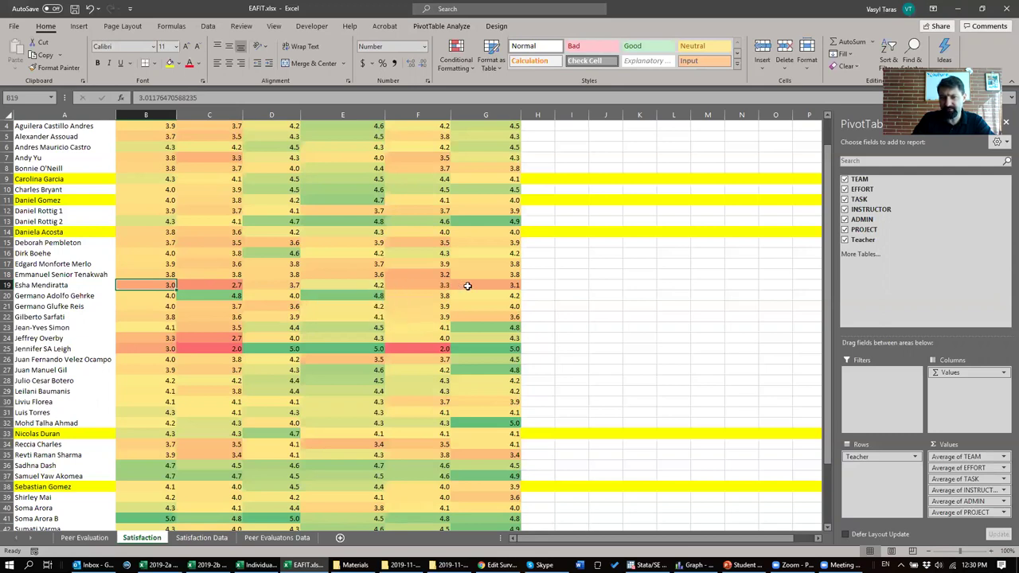
pyautogui.moveTo(477, 284); pyautogui.dragTo(162, 282)
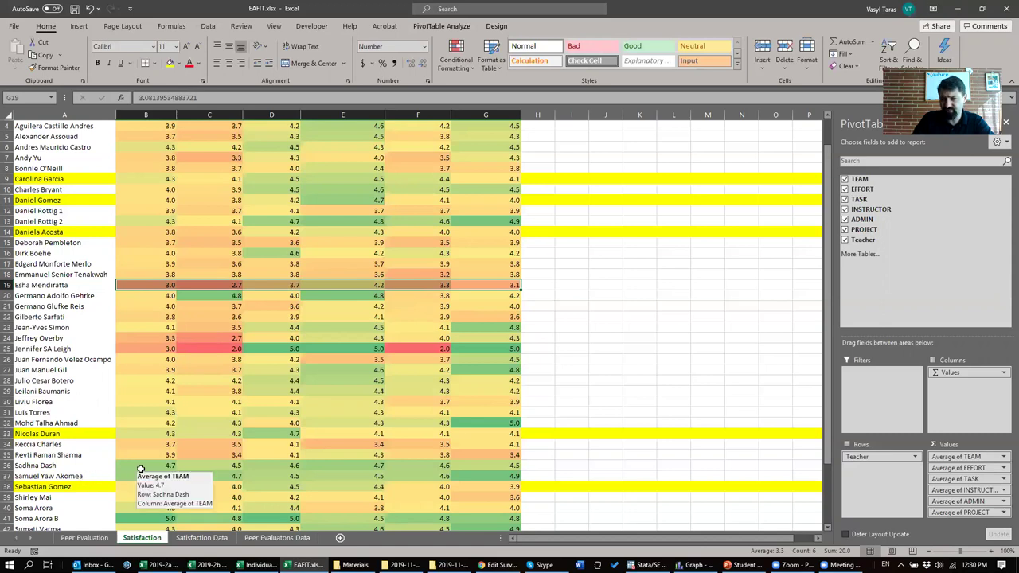
# Step: Inspect the satisfaction averages of the instructor in row 37, including the PROJECT average
pyautogui.click(142, 475)
pyautogui.moveTo(141, 475); pyautogui.dragTo(470, 473)
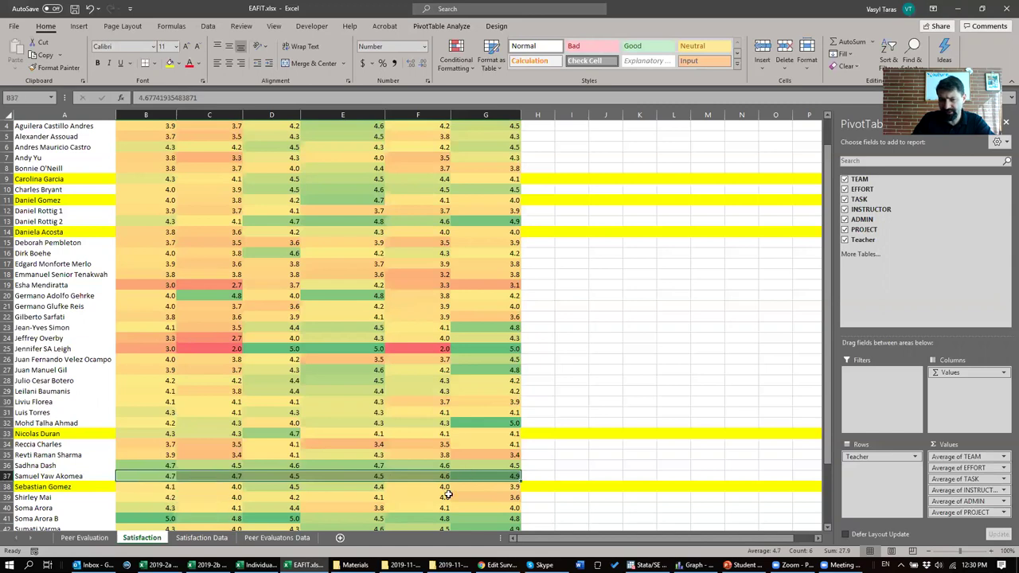
pyautogui.click(494, 476)
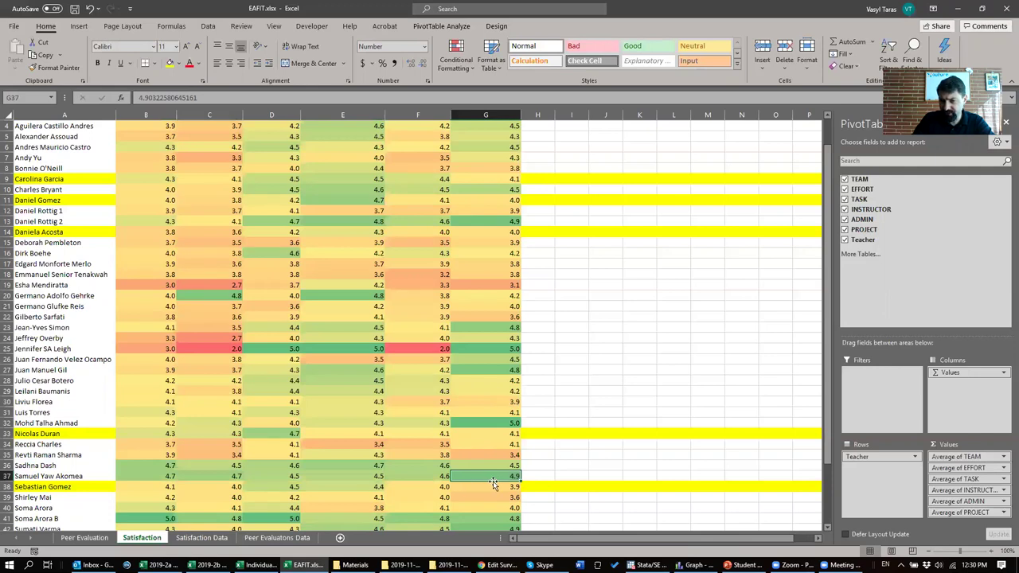
pyautogui.scroll(3, 494, 476)
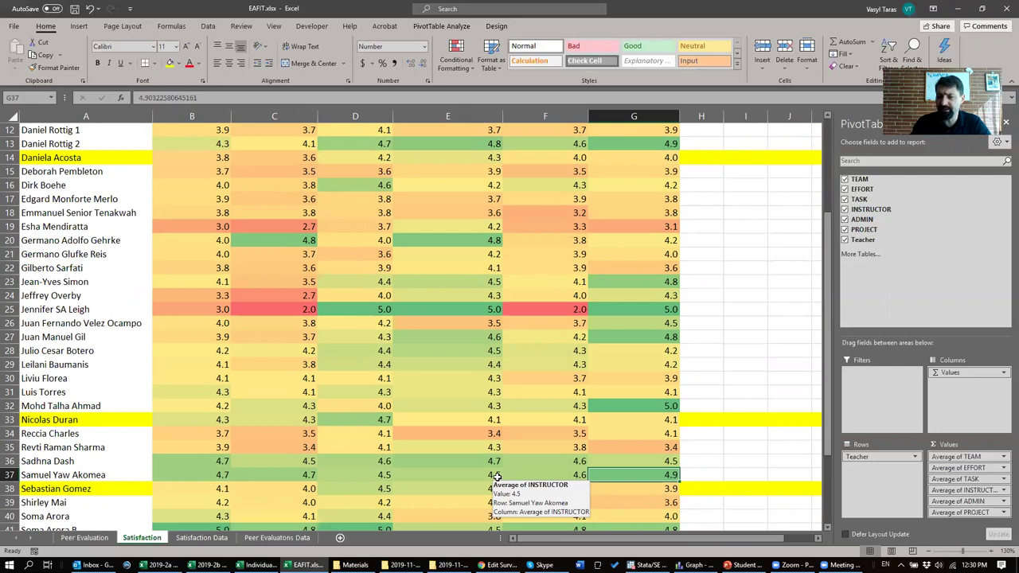
pyautogui.moveTo(586, 472); pyautogui.dragTo(223, 473)
# Step: Examine the instructor averages in row 41 and the Grand Total row of the pivot table
pyautogui.scroll(-2, 223, 473)
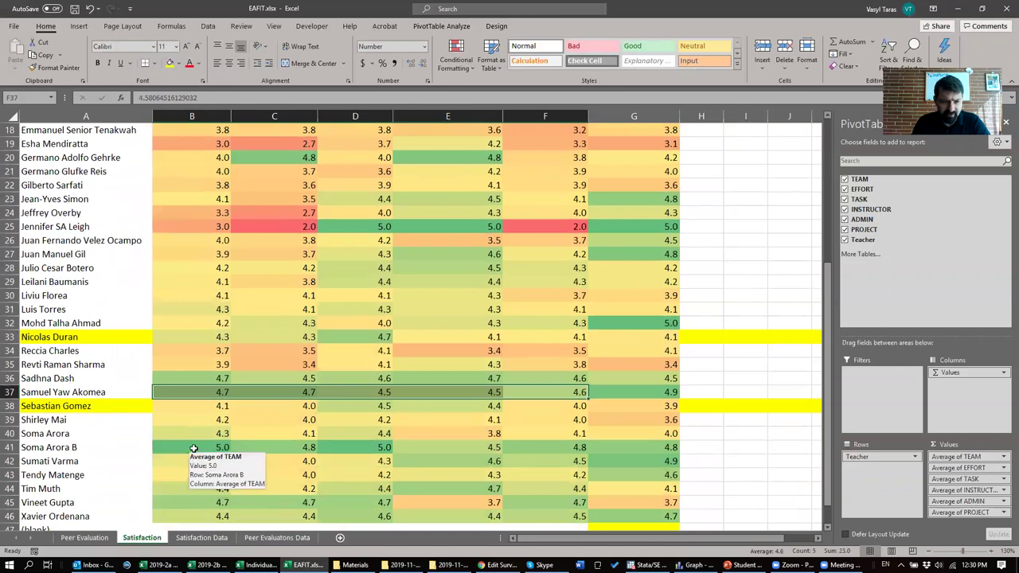
pyautogui.click(192, 450)
pyautogui.click(13, 448)
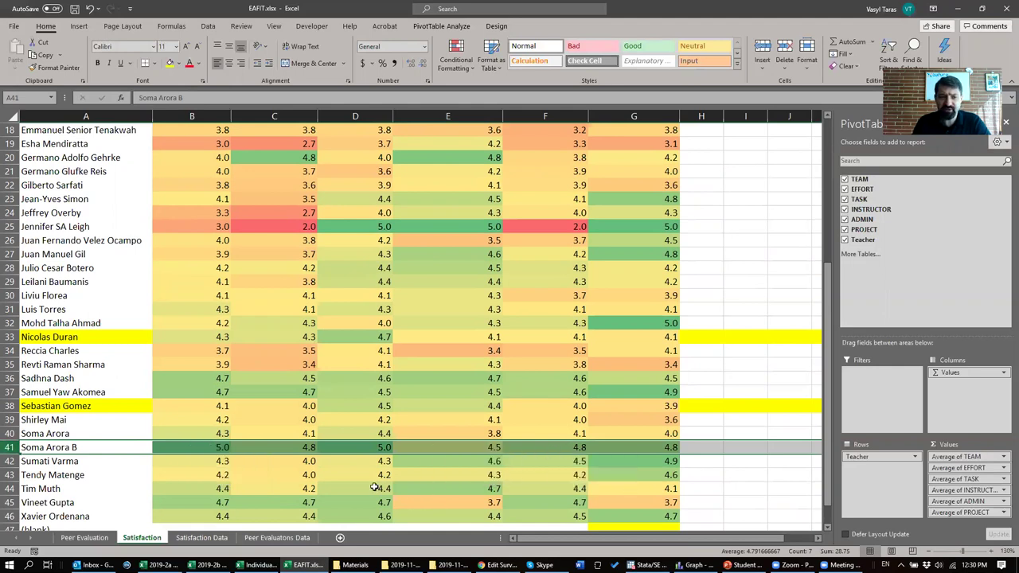
pyautogui.scroll(-2, 372, 481)
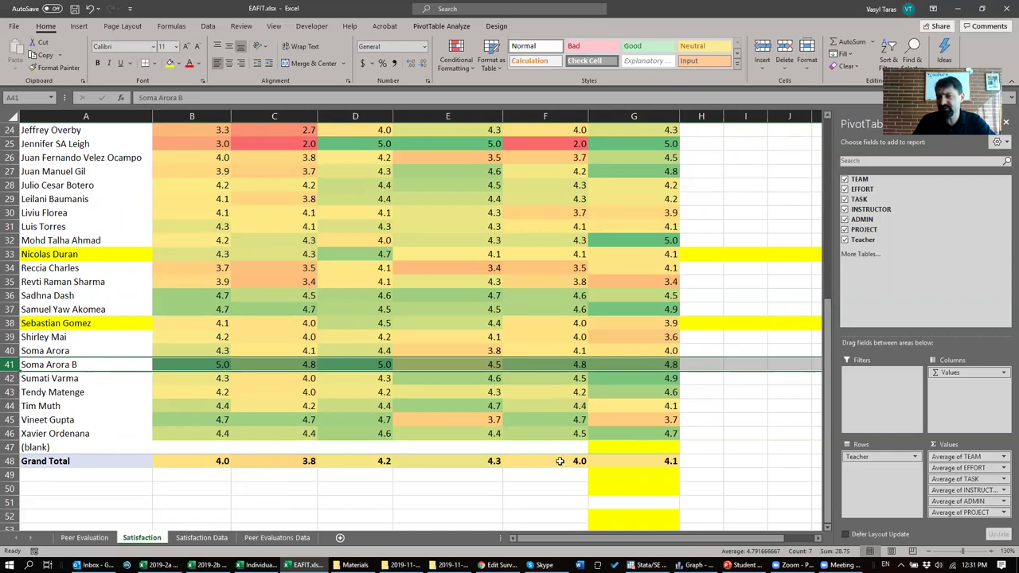
pyautogui.moveTo(605, 456)
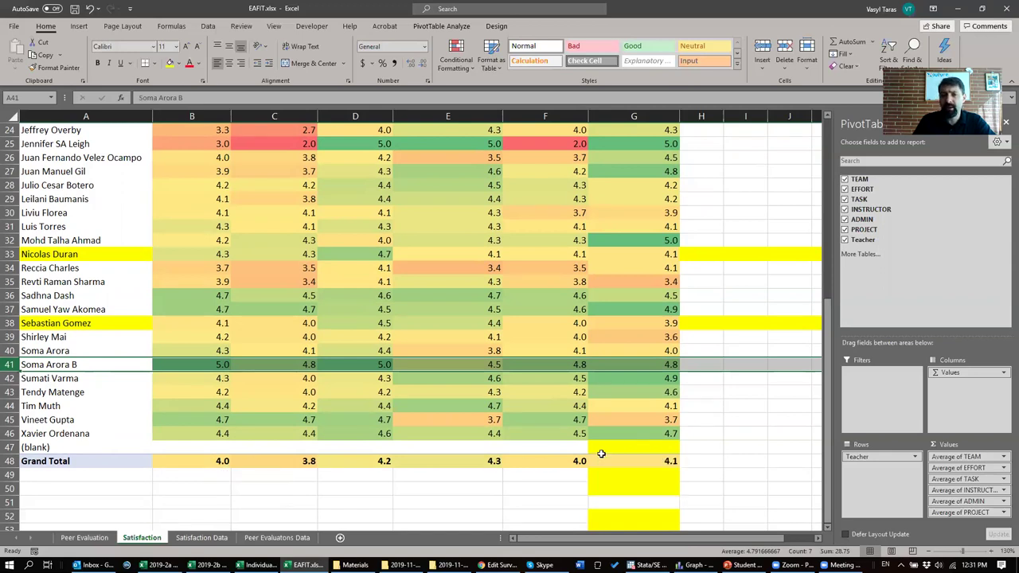
pyautogui.scroll(8, 601, 456)
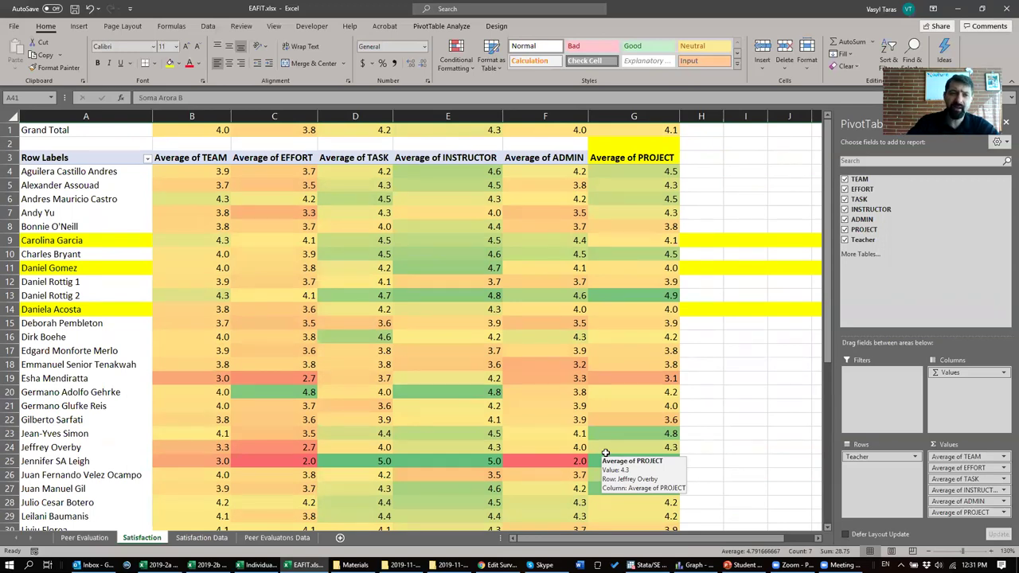
# Step: Compare the satisfaction averages of the same instructor's two course sections in rows 12 and 13
pyautogui.moveTo(11, 297)
pyautogui.mouseDown()
pyautogui.moveTo(17, 282)
pyautogui.moveTo(15, 295)
pyautogui.mouseUp()
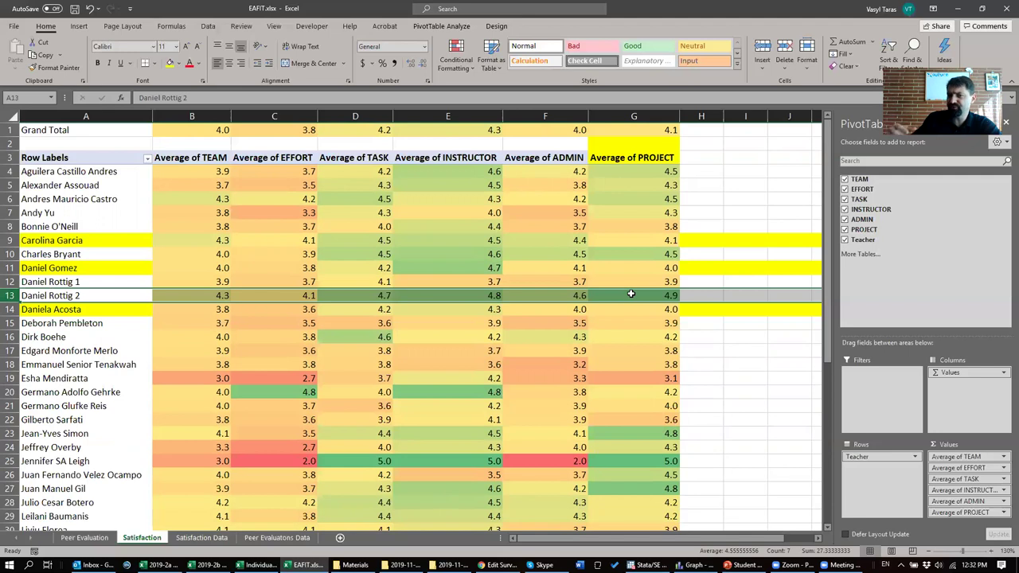
pyautogui.moveTo(631, 294)
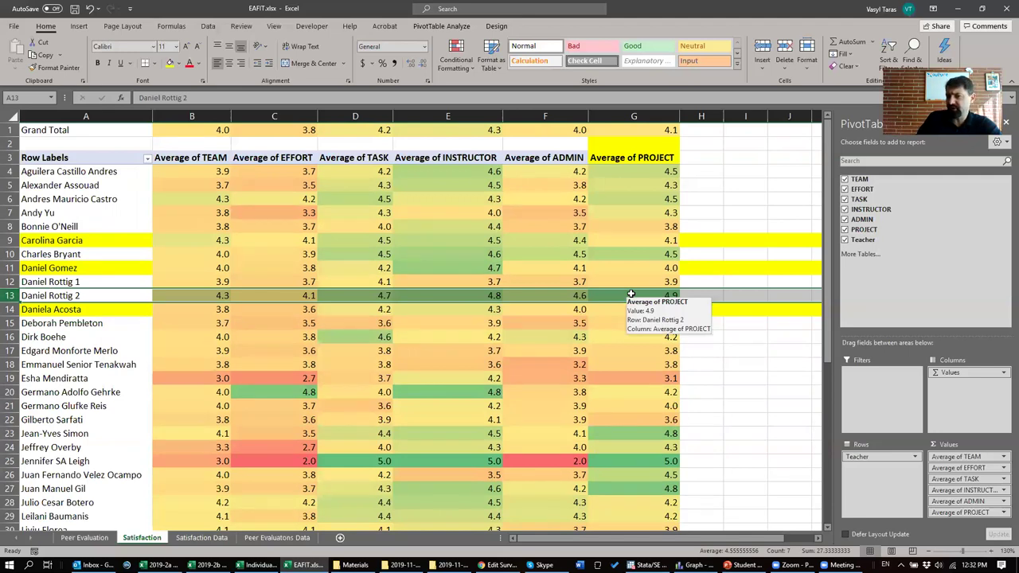
pyautogui.moveTo(633, 281); pyautogui.dragTo(212, 286)
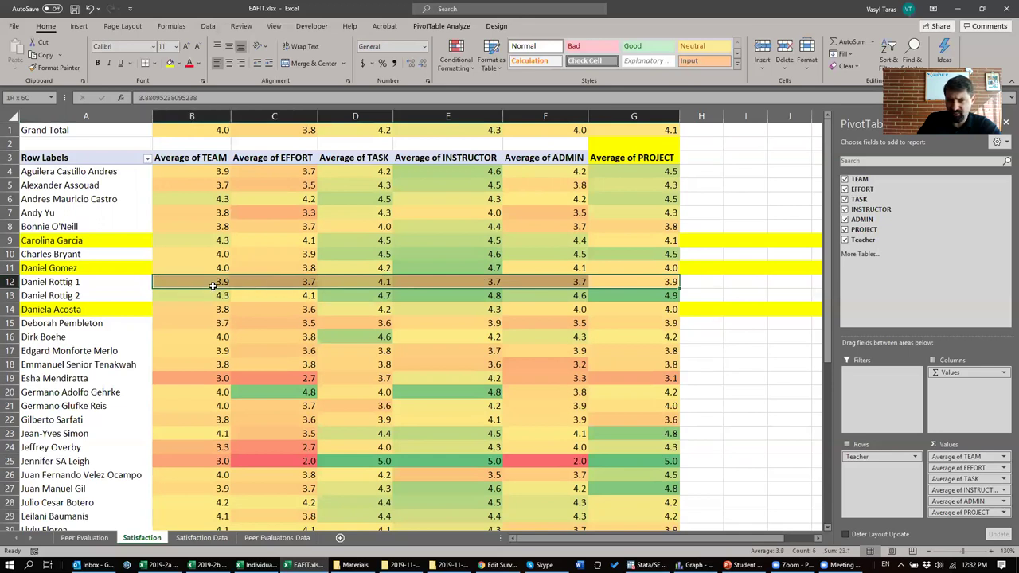
pyautogui.click(275, 301)
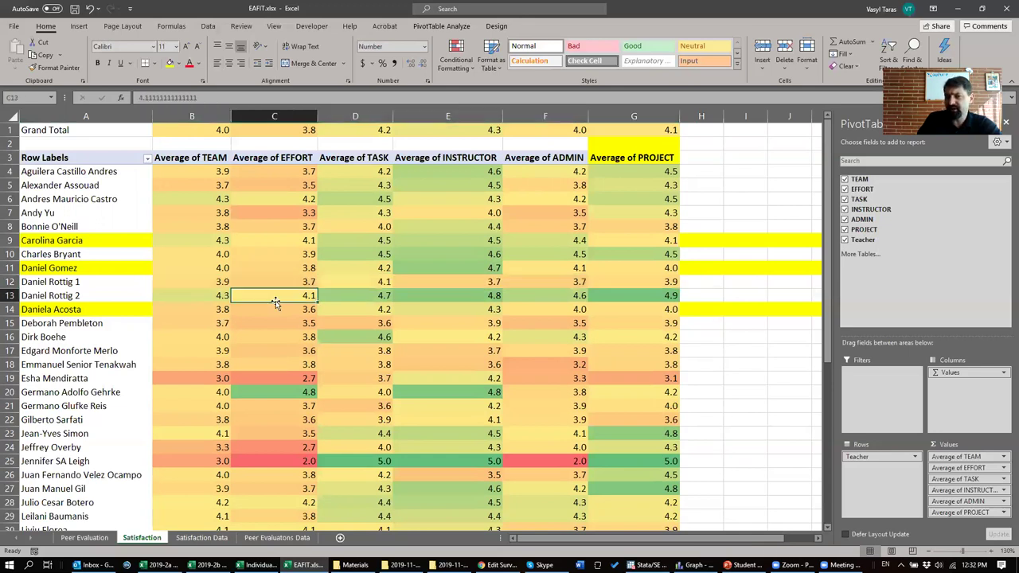